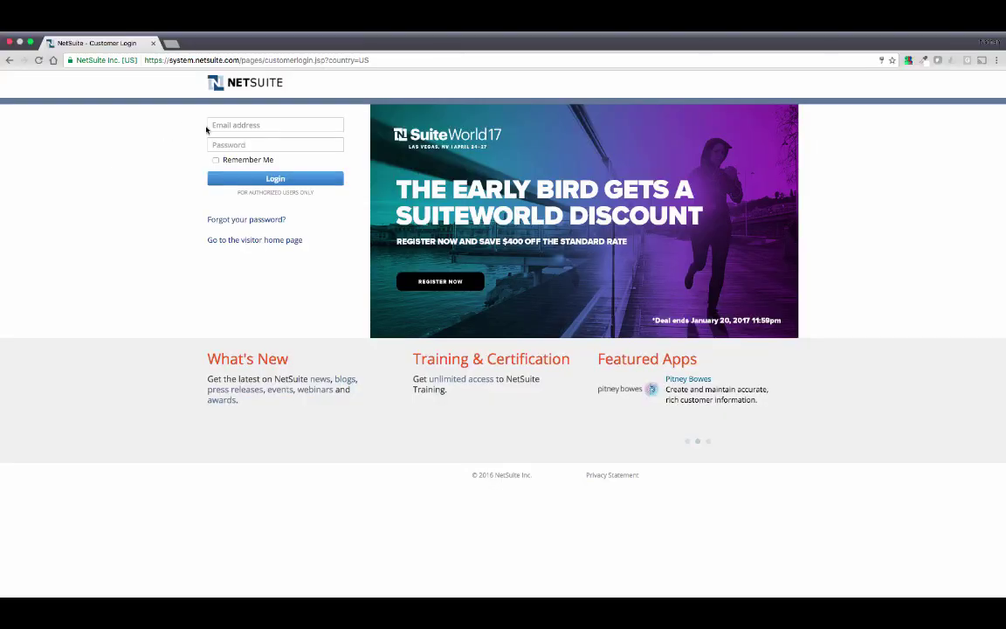
- Log in to the NetSuite account with the saved user email and the account password
{"action": "left_click", "coordinate": [209, 125]}
{"action": "key", "text": "Down"}
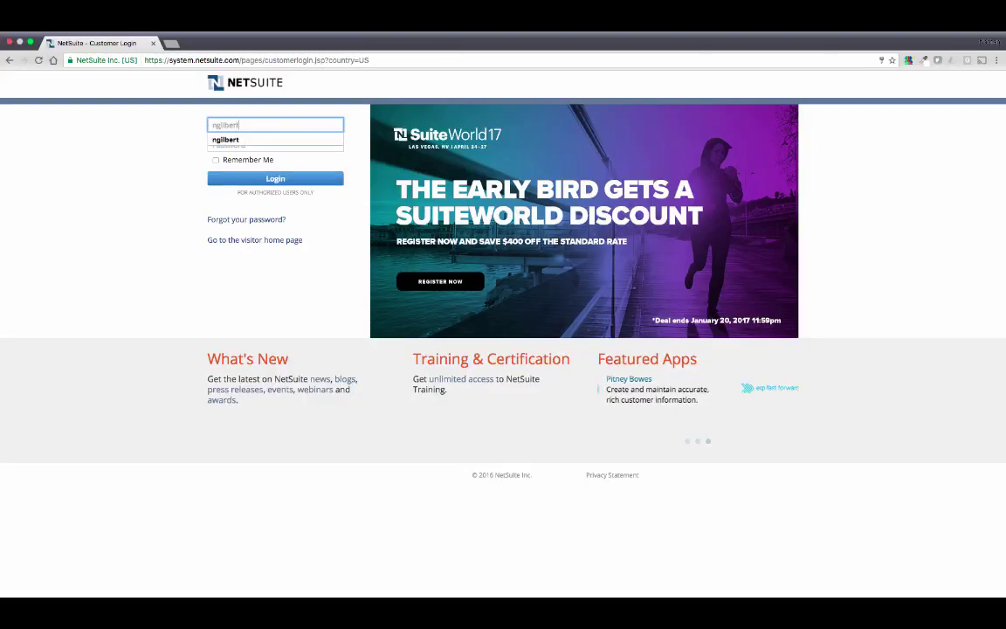
{"action": "key", "text": "Tab"}
{"action": "type", "text": "•••••••••••"}
{"action": "key", "text": "Return"}
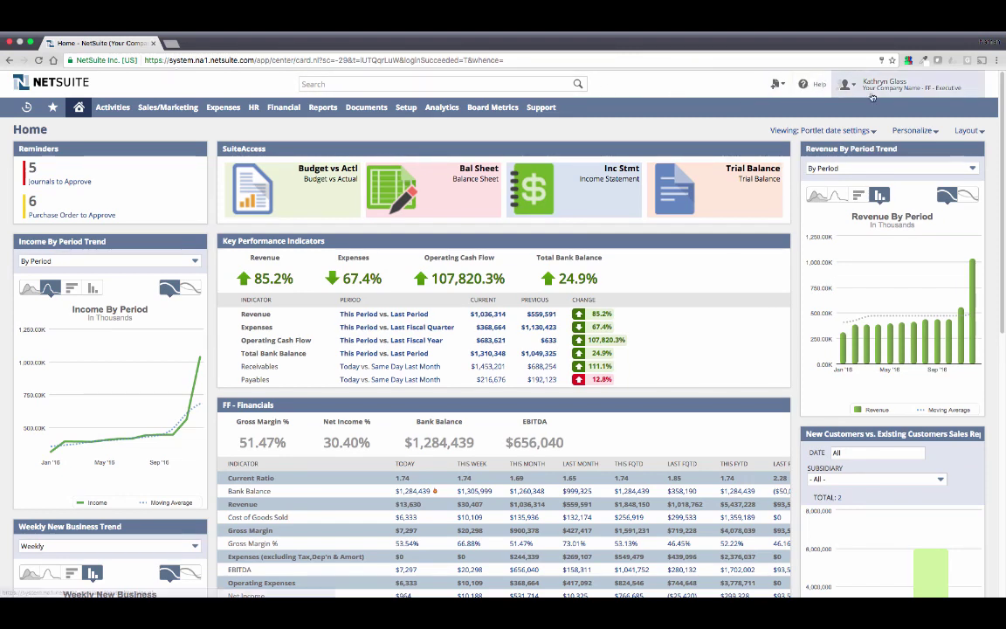
- Review the user role, the Sales/Marketing, Expenses and financial Reports navigation options, and the list of recent records
{"action": "mouse_move", "coordinate": [886, 98]}
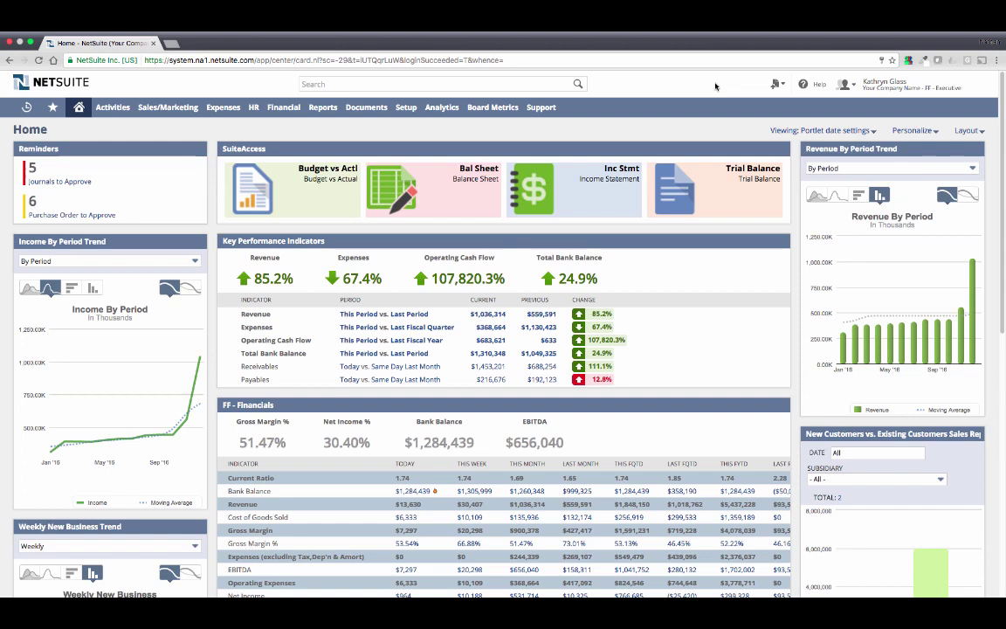
{"action": "mouse_move", "coordinate": [168, 106]}
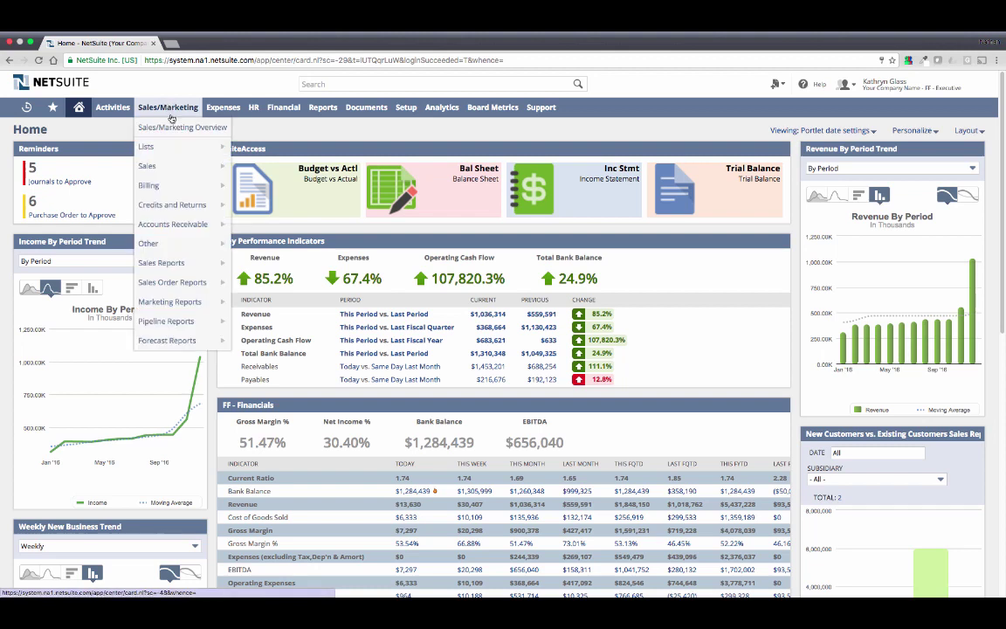
{"action": "mouse_move", "coordinate": [149, 165]}
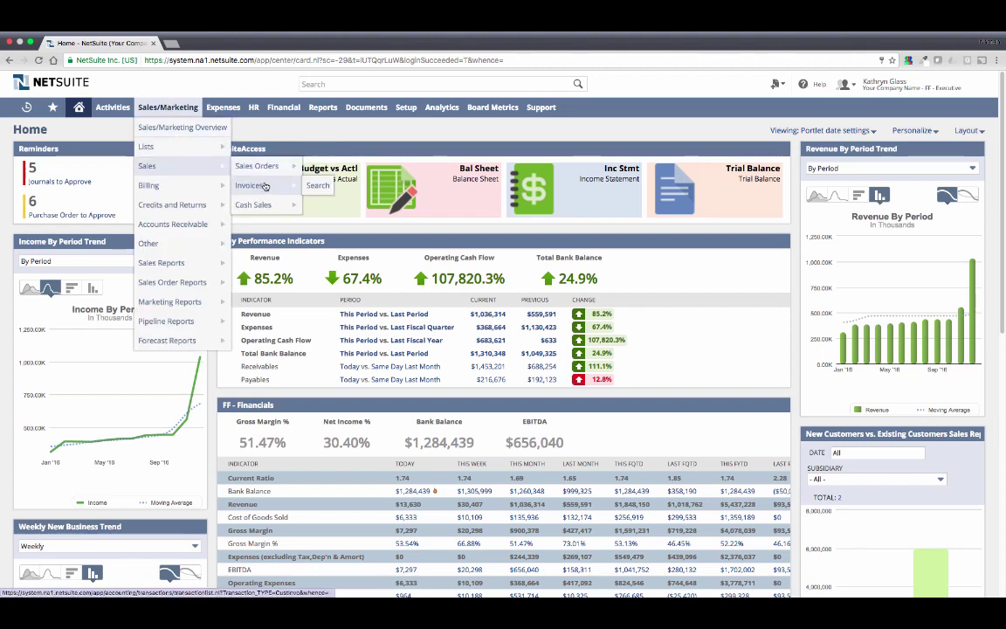
{"action": "mouse_move", "coordinate": [224, 107]}
{"action": "mouse_move", "coordinate": [254, 174]}
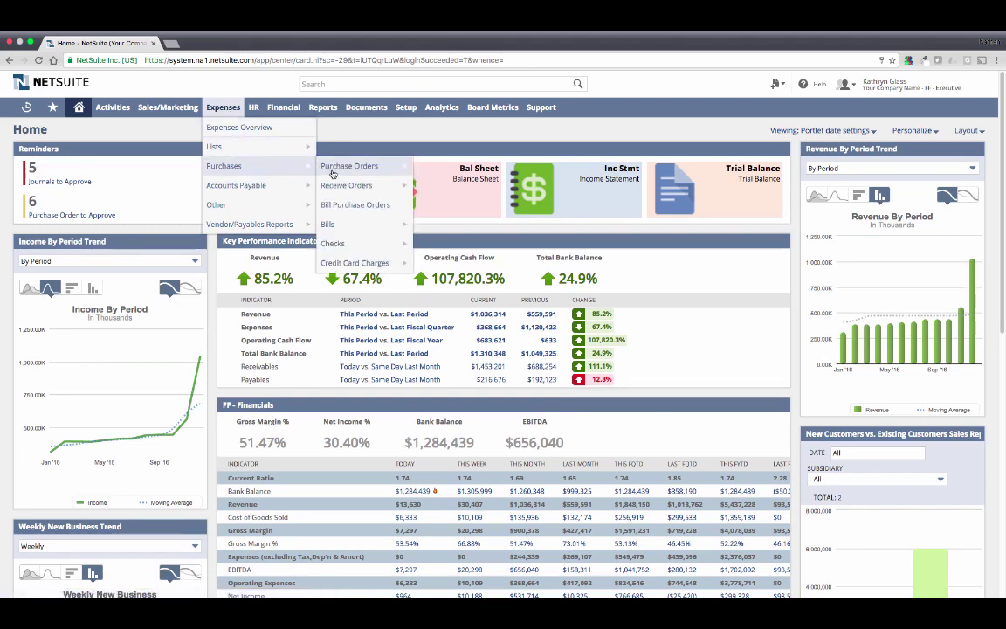
{"action": "mouse_move", "coordinate": [322, 108]}
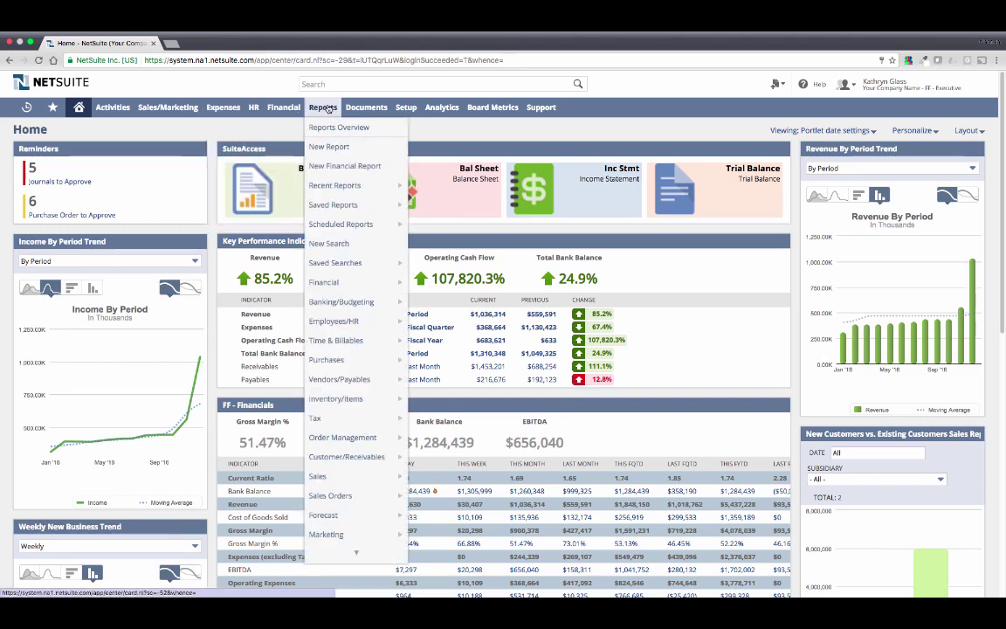
{"action": "mouse_move", "coordinate": [368, 282]}
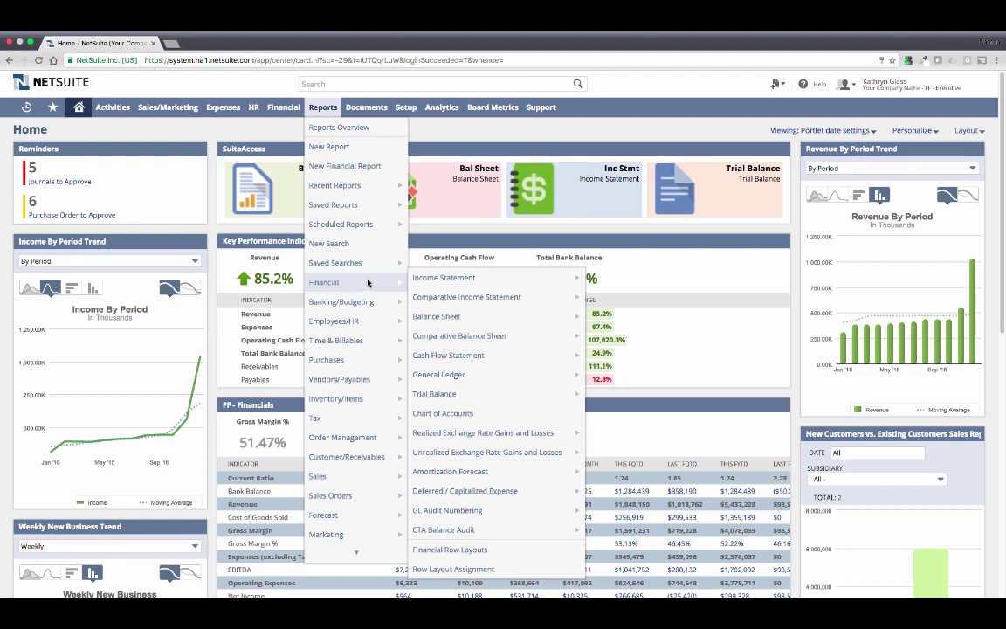
{"action": "mouse_move", "coordinate": [20, 114]}
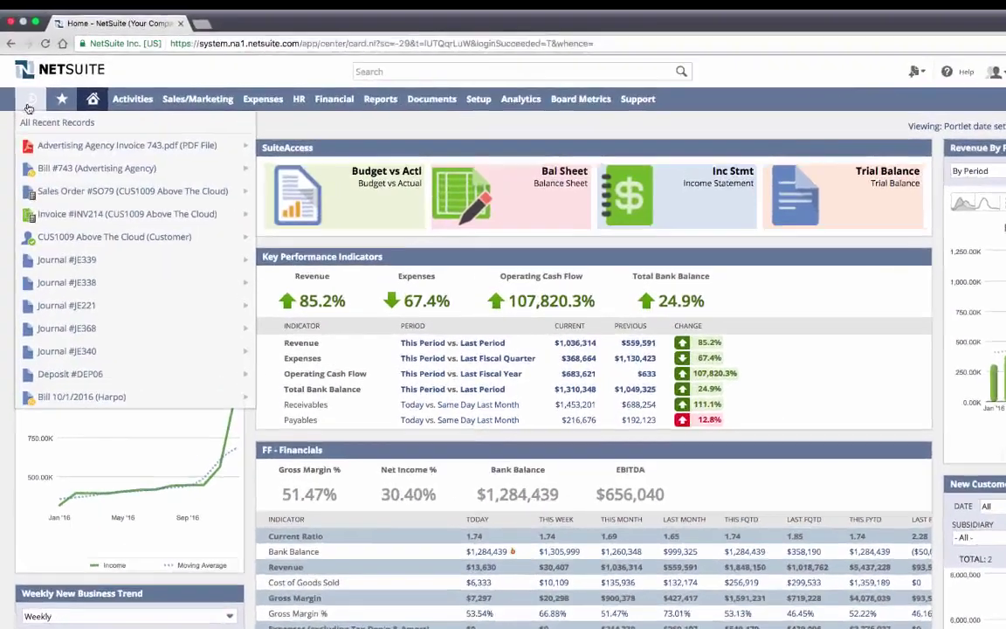
{"action": "mouse_move", "coordinate": [54, 147]}
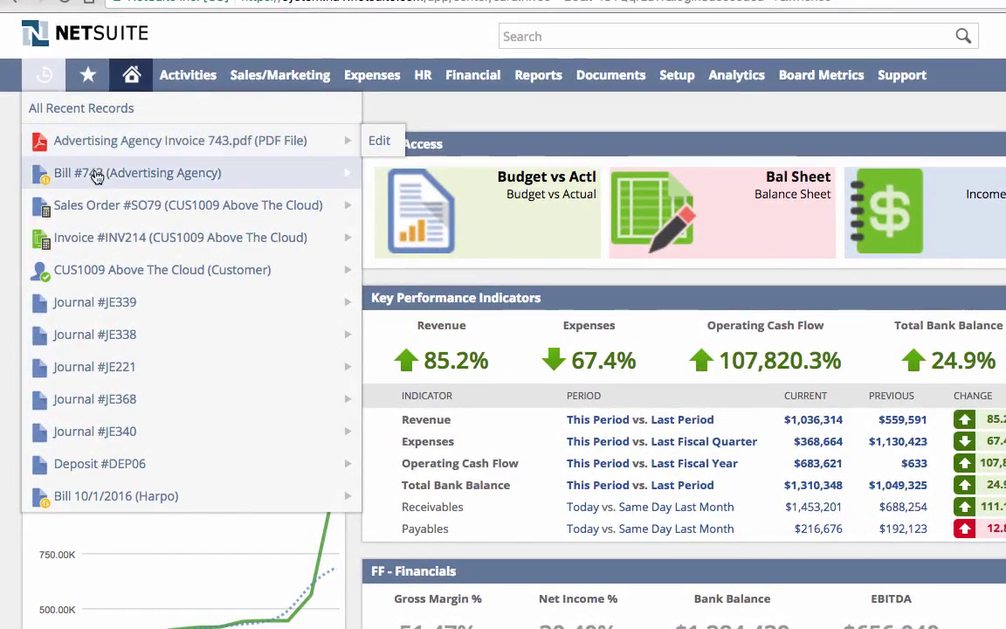
{"action": "mouse_move", "coordinate": [102, 201]}
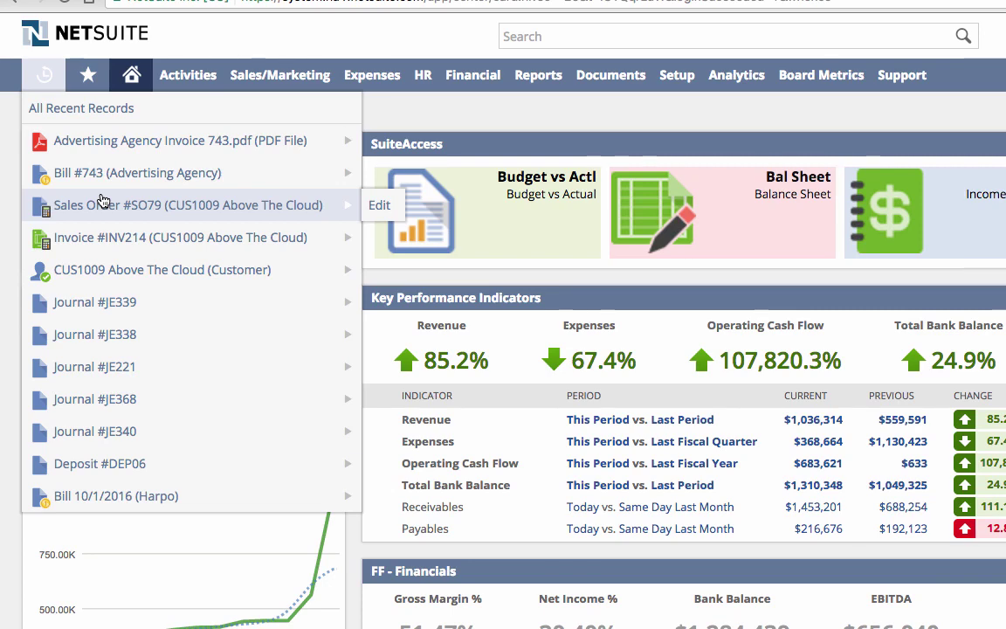
{"action": "mouse_move", "coordinate": [100, 85]}
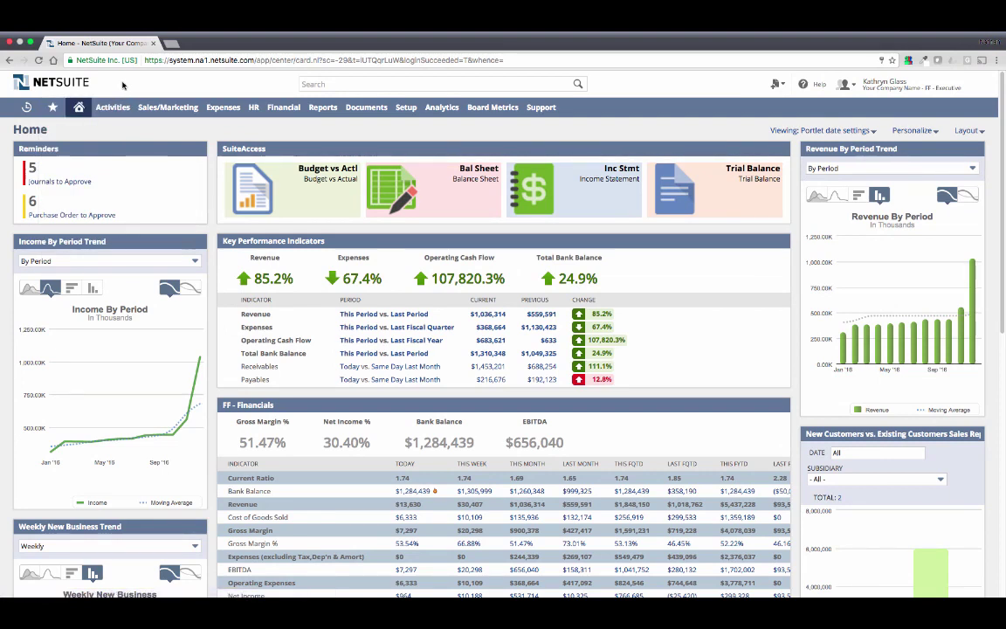
- Search globally for "cus: above the cloud" and open the matching customer record in a new browser tab
{"action": "left_click", "coordinate": [306, 84]}
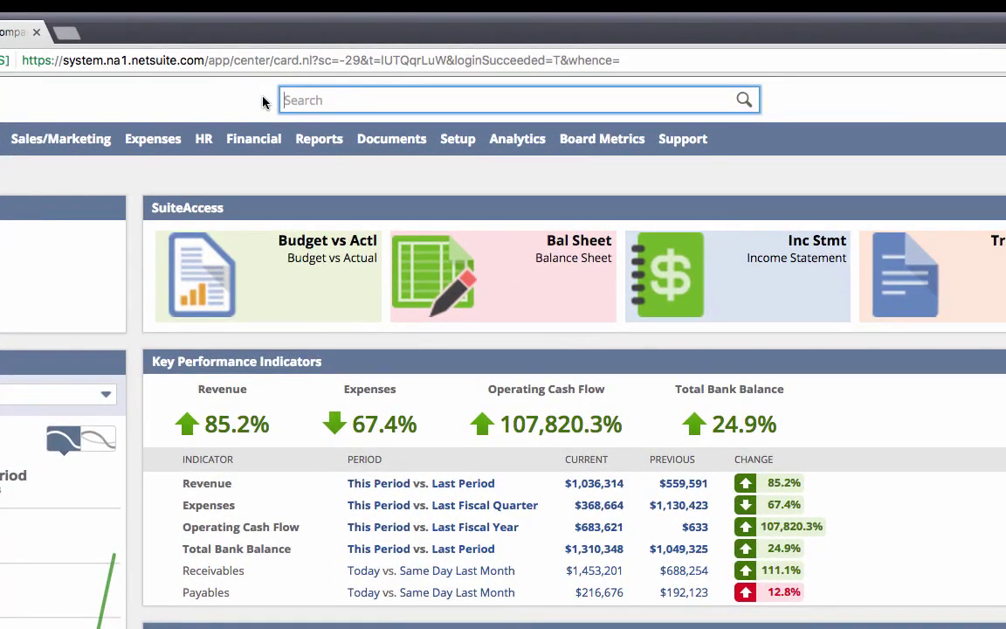
{"action": "type", "text": "above the cloud"}
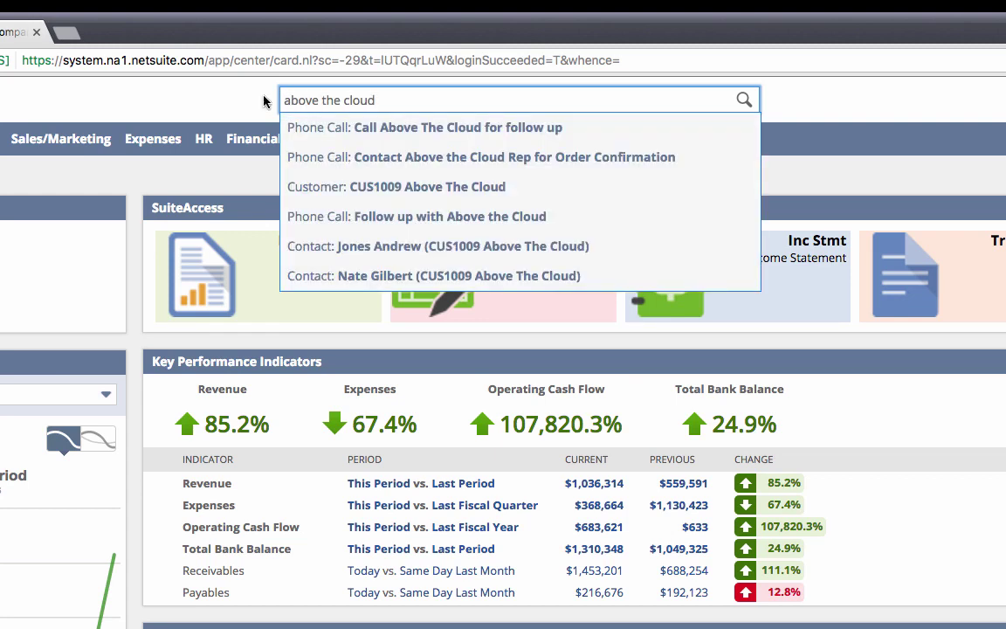
{"action": "left_click", "coordinate": [285, 100]}
{"action": "type", "text": "cus:"}
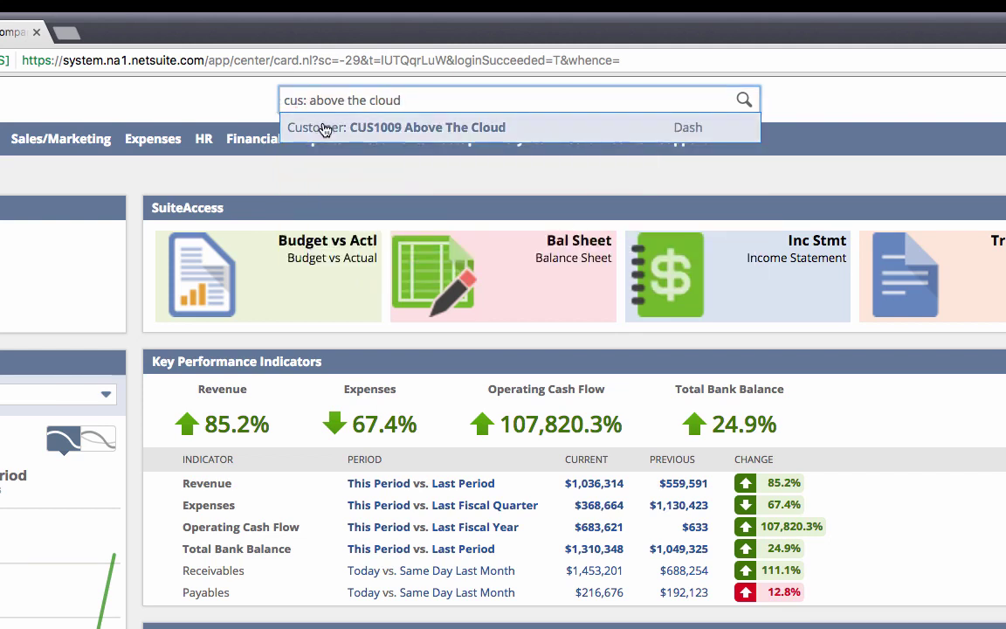
{"action": "left_click", "coordinate": [323, 129], "text": "super"}
- Replace the global search term with 743, and switch to the opened Above The Cloud customer record
{"action": "left_click_drag", "start_coordinate": [413, 98], "coordinate": [261, 94]}
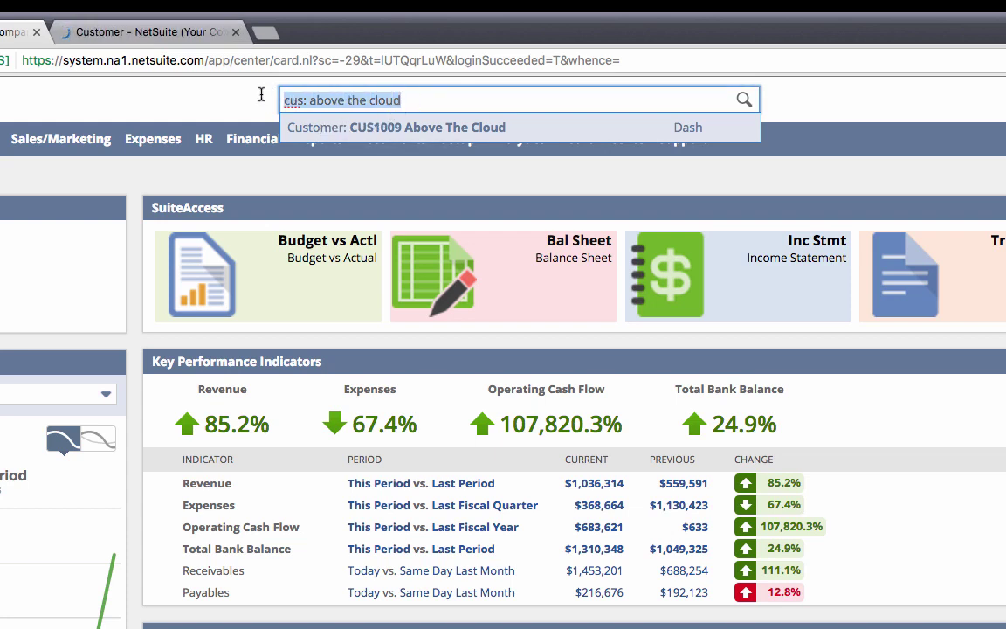
{"action": "type", "text": "743"}
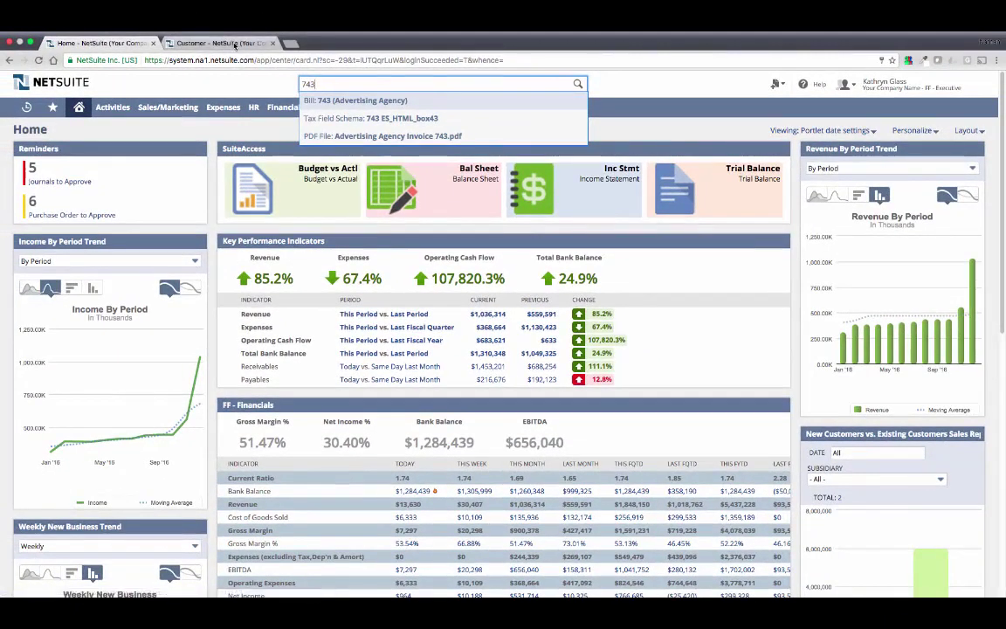
{"action": "left_click", "coordinate": [223, 43]}
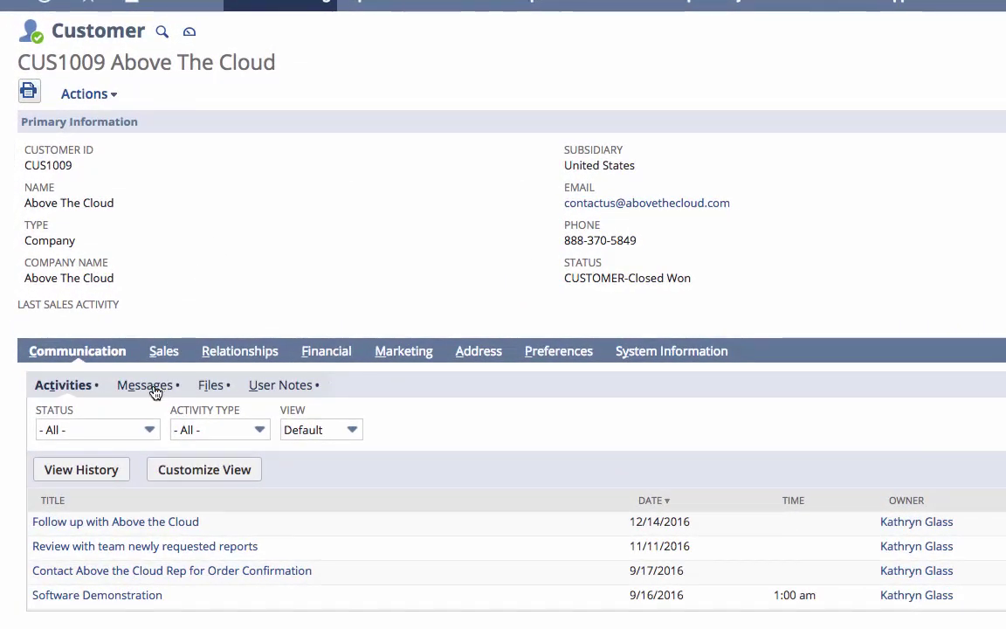
- Review the customer's communication messages, files and user notes, returning to the activities list
{"action": "left_click", "coordinate": [145, 385]}
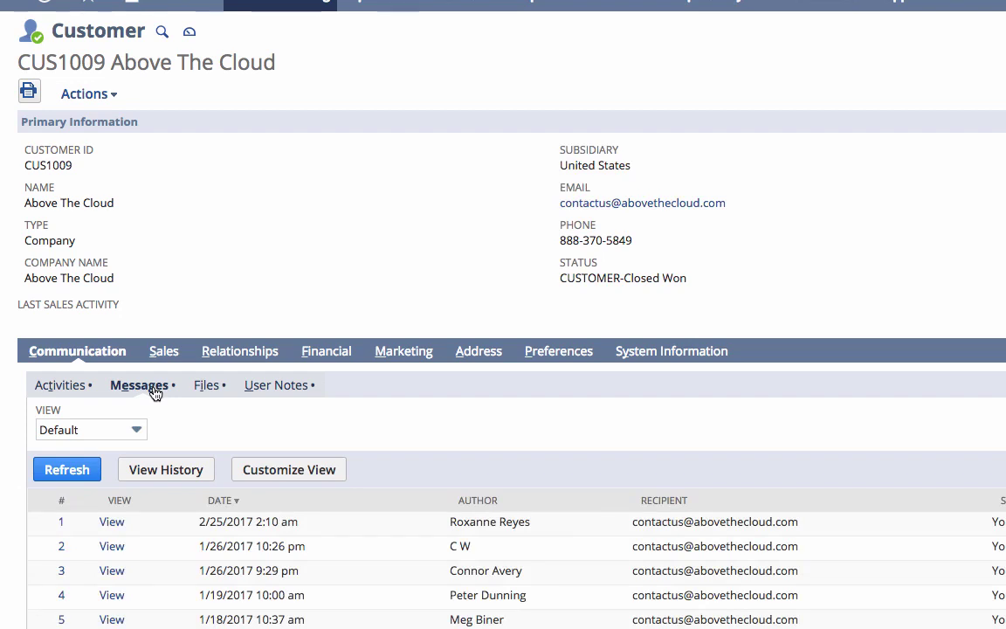
{"action": "left_click", "coordinate": [205, 390]}
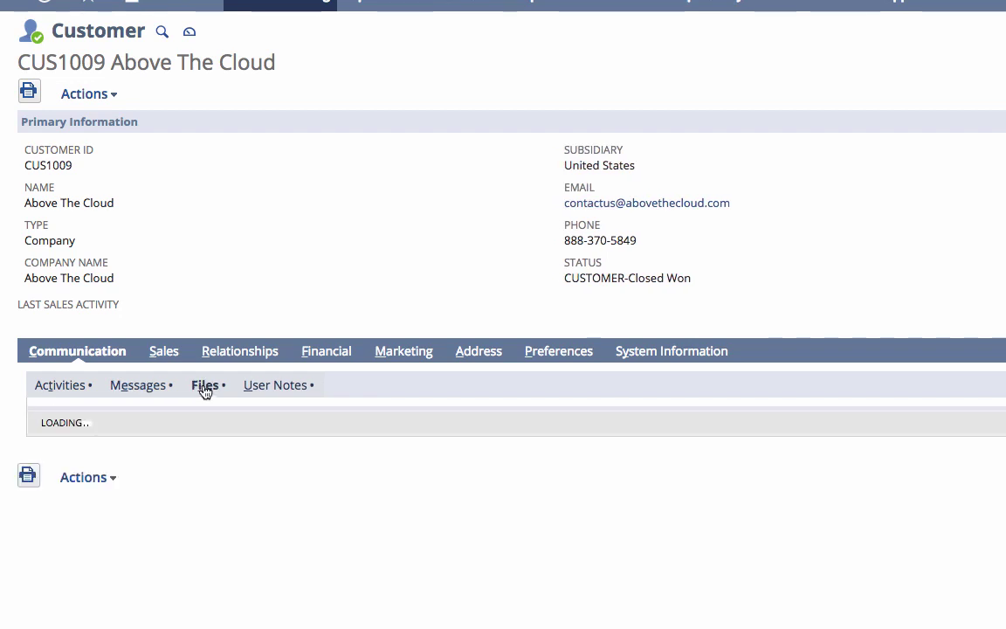
{"action": "left_click", "coordinate": [265, 389]}
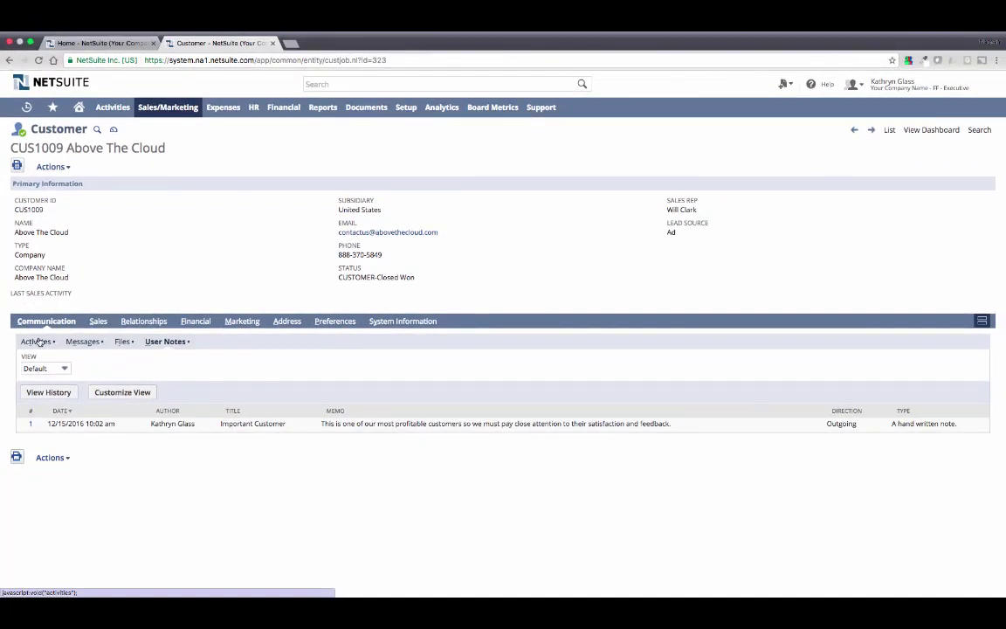
{"action": "left_click", "coordinate": [38, 342]}
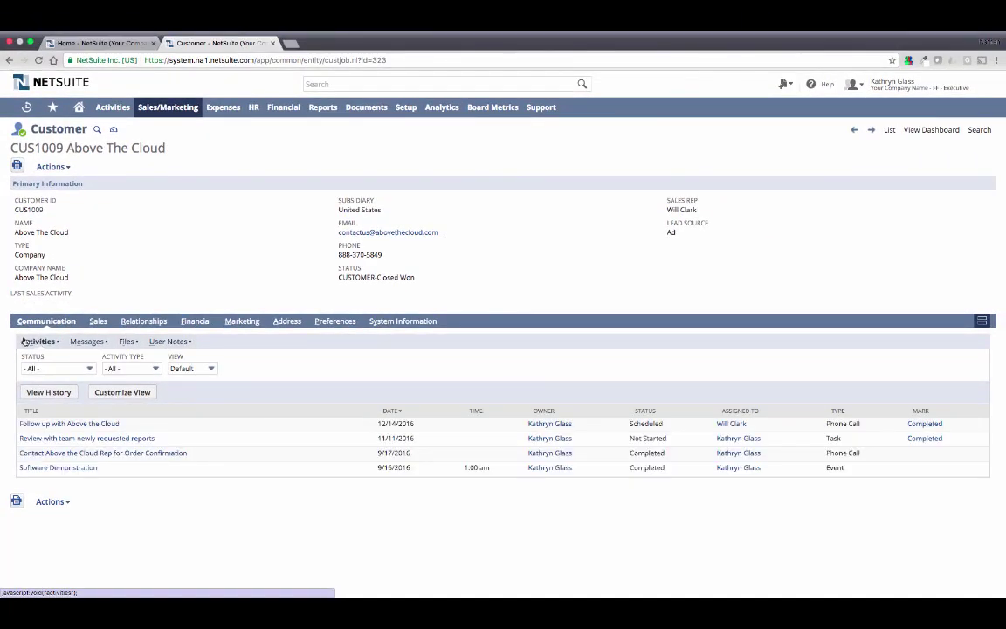
- Display the customer's sales transactions, filtered to type Invoice with the date set to this fiscal quarter
{"action": "left_click", "coordinate": [97, 321]}
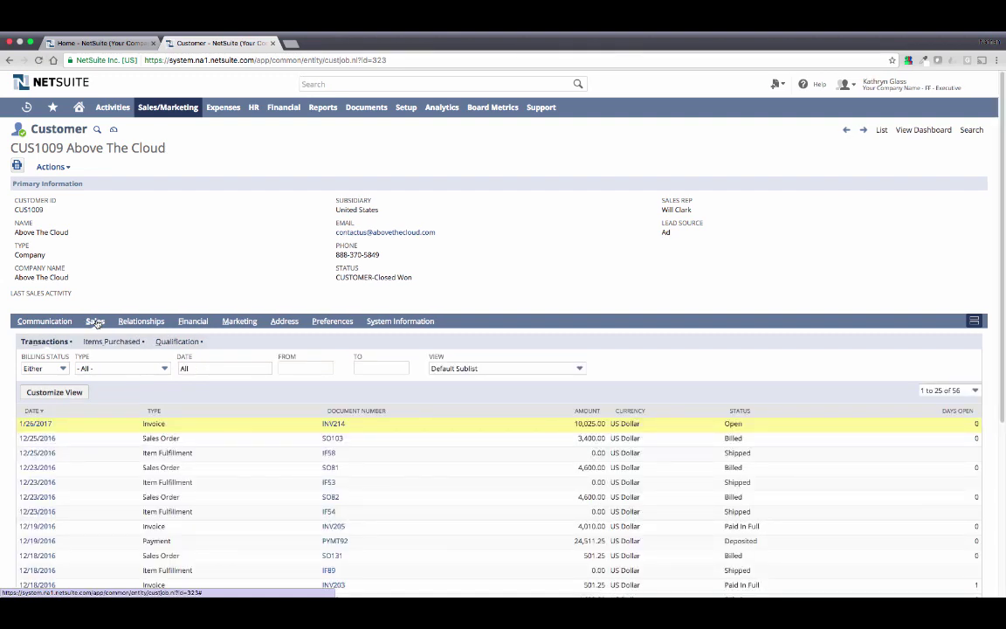
{"action": "left_click", "coordinate": [110, 368]}
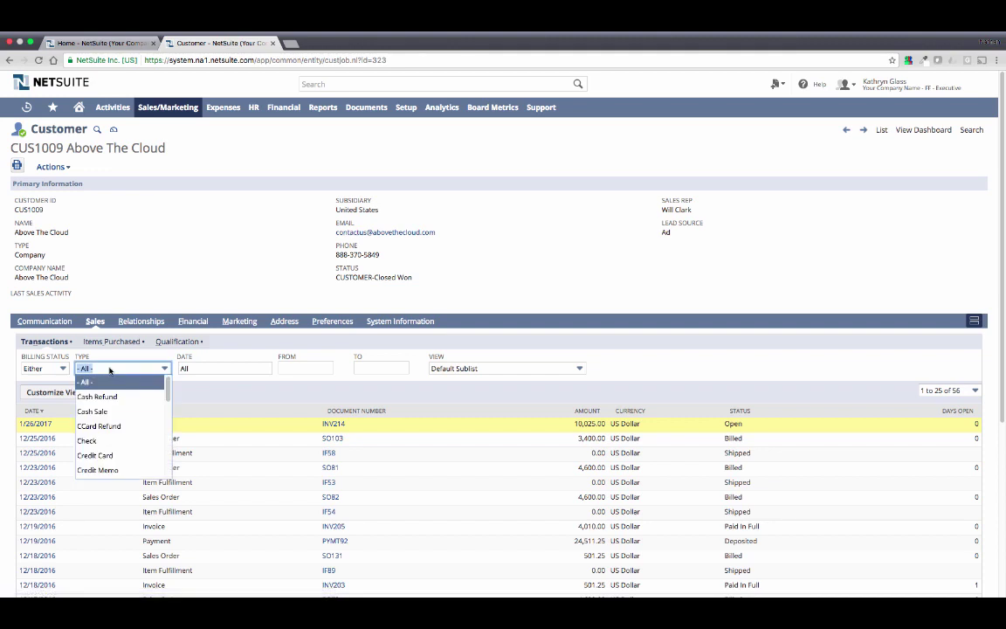
{"action": "type", "text": "i"}
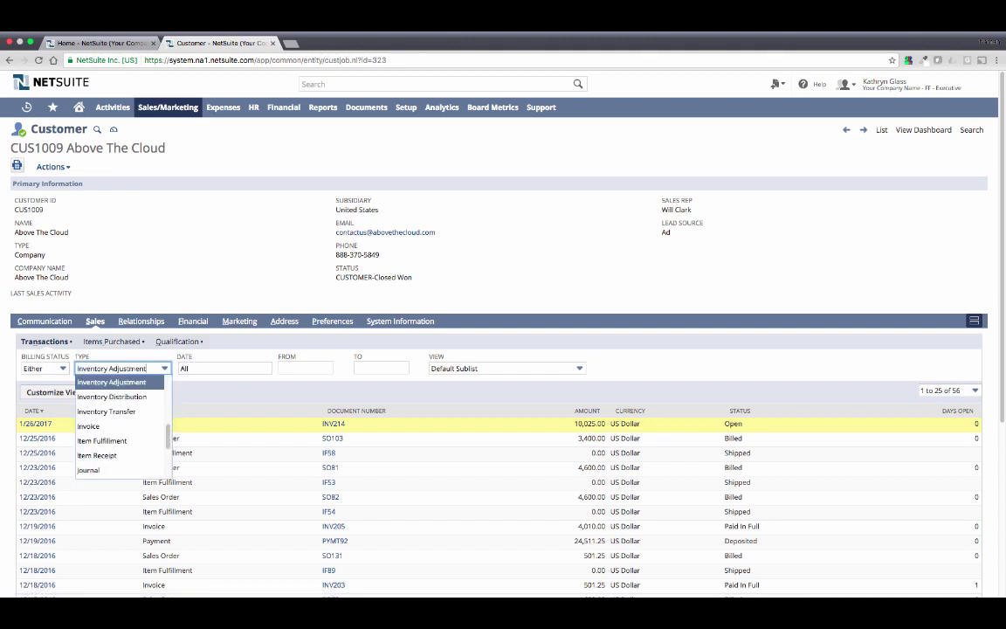
{"action": "left_click", "coordinate": [142, 424]}
{"action": "left_click", "coordinate": [225, 368]}
{"action": "left_click", "coordinate": [206, 413]}
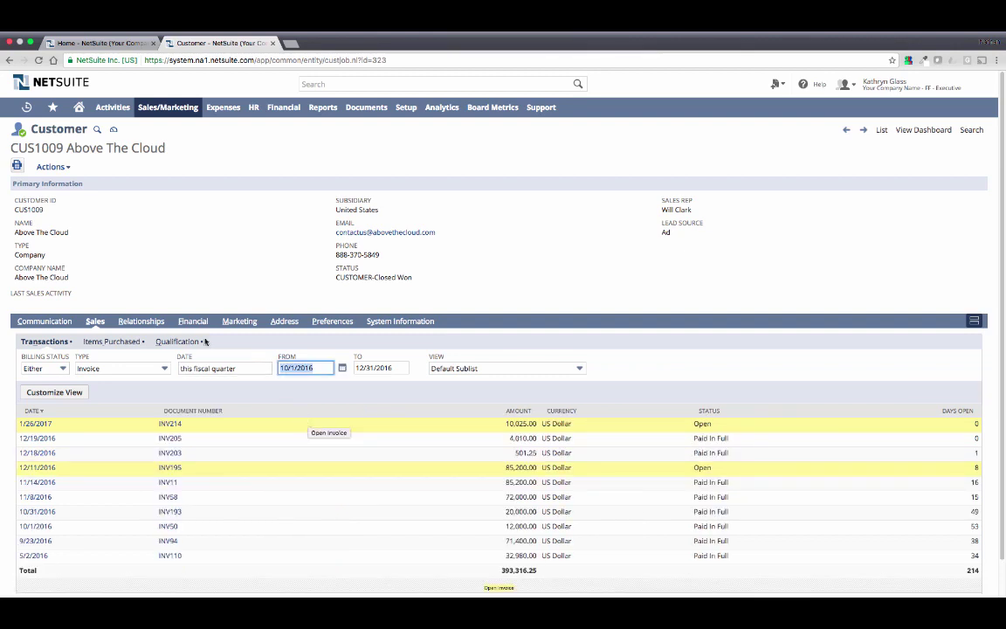
- Examine the customer's relationships and financial information, and open the customer dashboard
{"action": "left_click", "coordinate": [148, 322]}
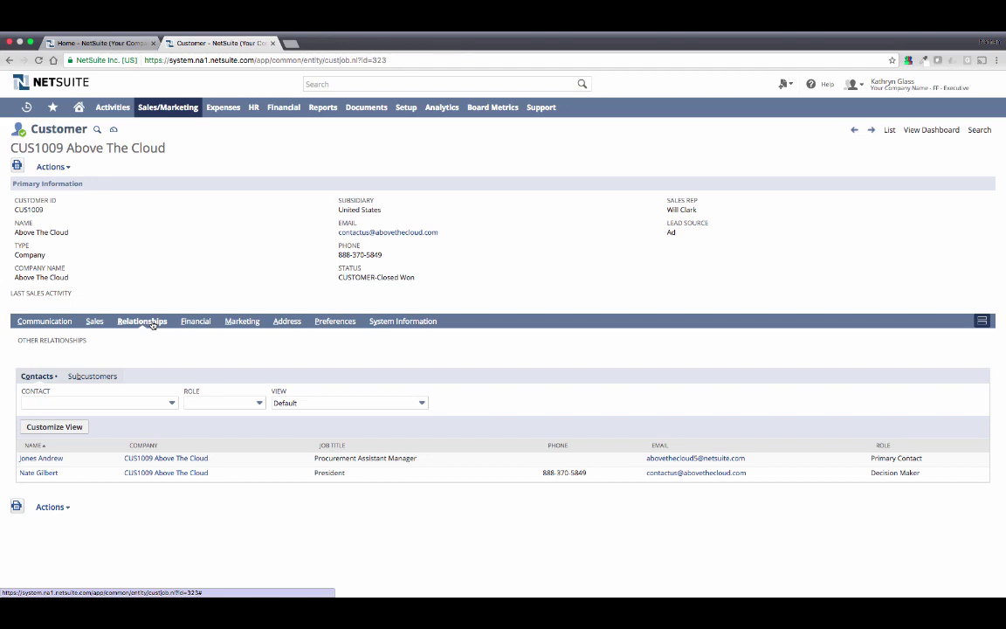
{"action": "left_click", "coordinate": [201, 322]}
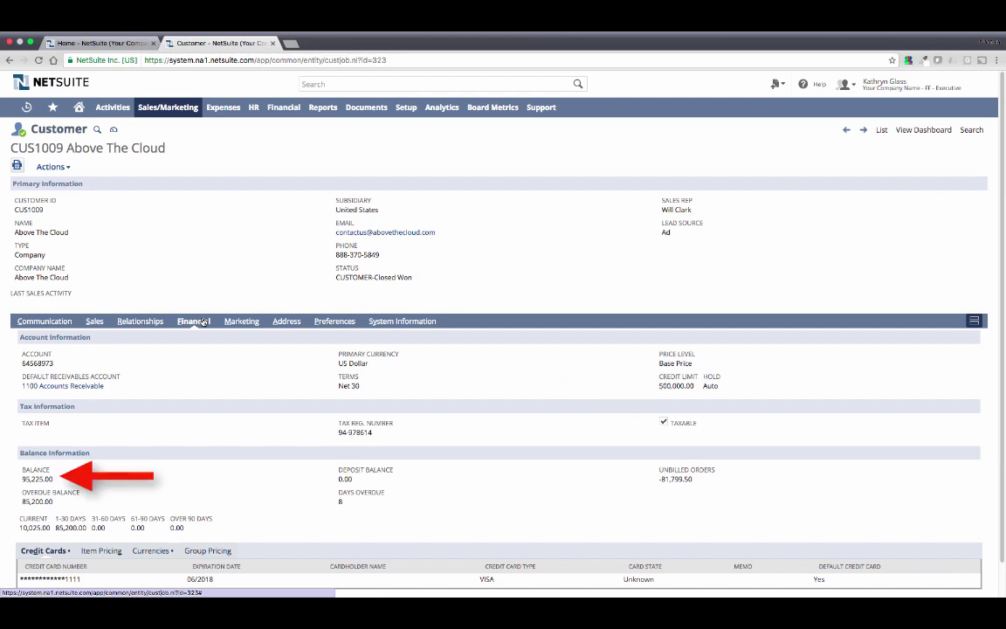
{"action": "left_click", "coordinate": [918, 131]}
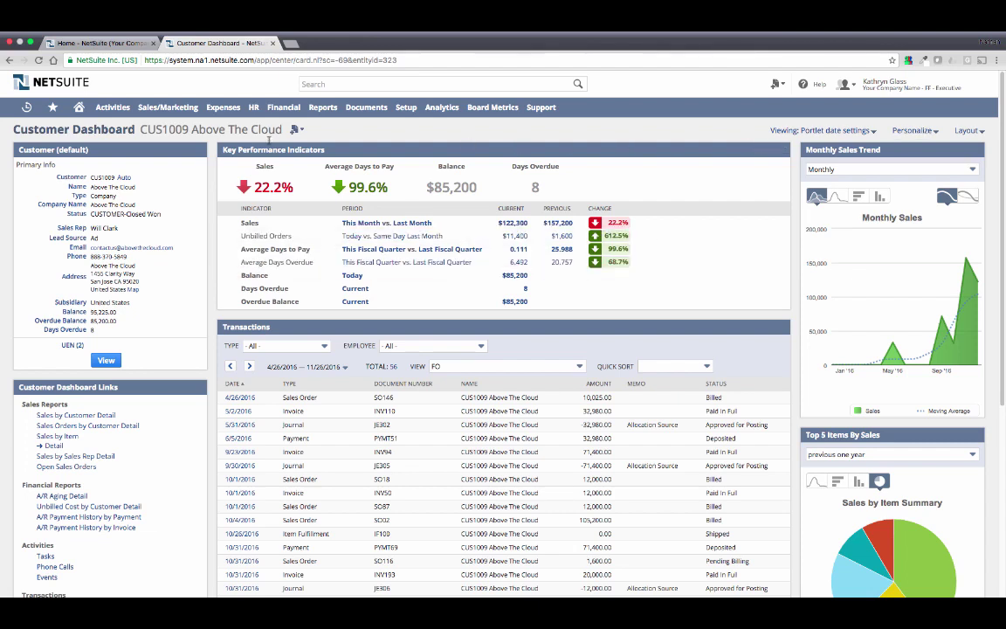
- Return to the single home dashboard tab and move the Key Performance Indicators portlet directly beneath Reminders
{"action": "left_click", "coordinate": [82, 108]}
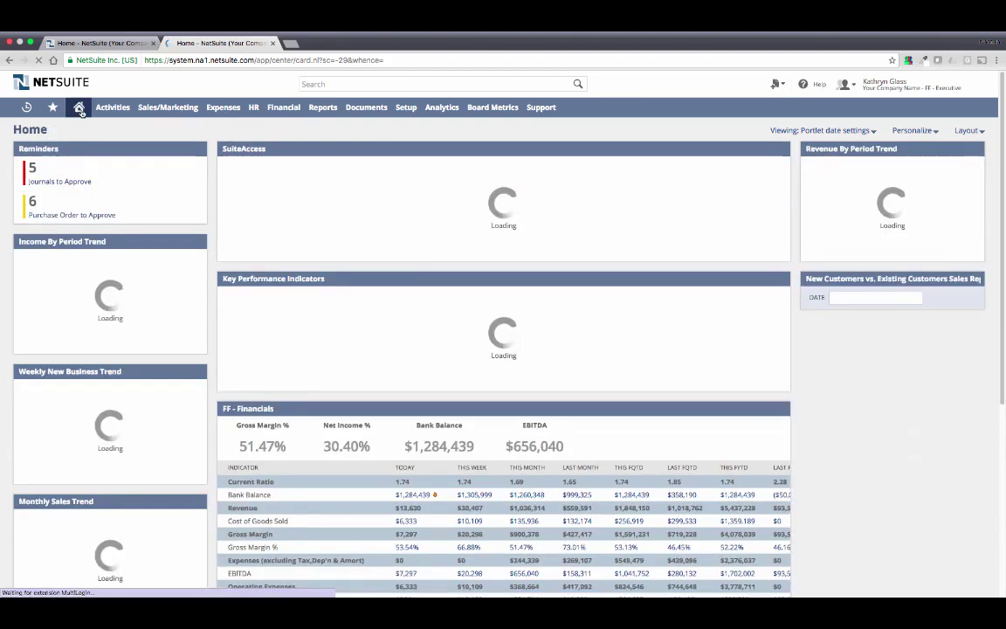
{"action": "key", "text": "super+w"}
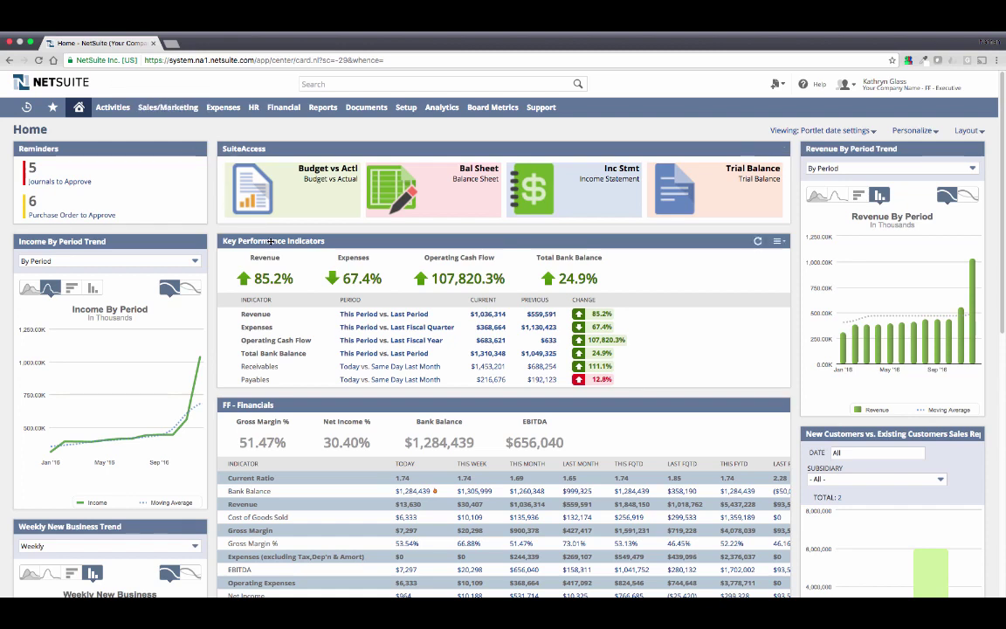
{"action": "left_click_drag", "start_coordinate": [260, 239], "coordinate": [145, 231]}
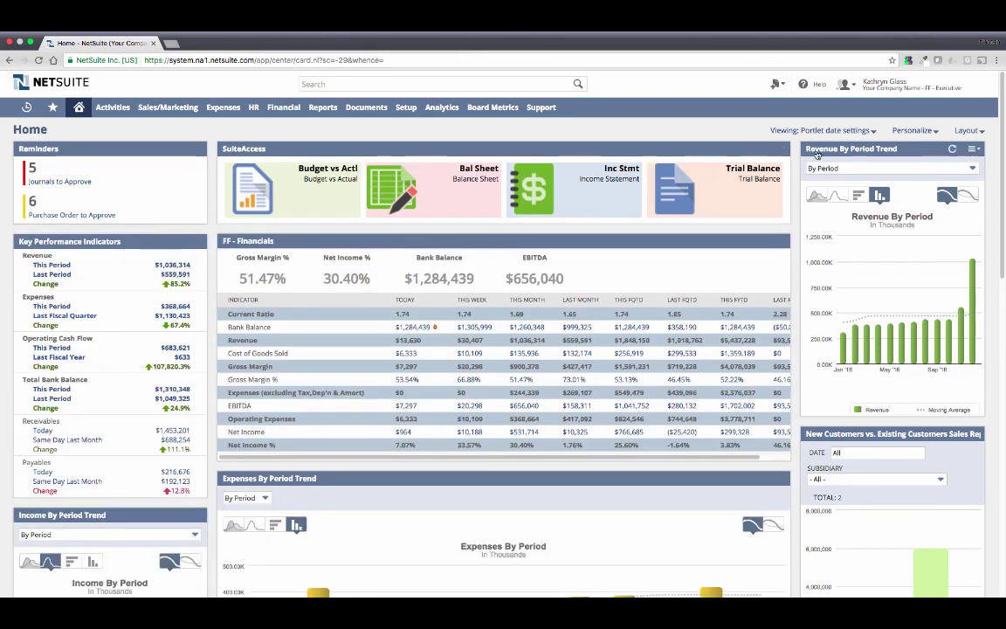
- Add a Custom Search portlet from the standard content to the home dashboard and close the personalization options
{"action": "left_click", "coordinate": [907, 131]}
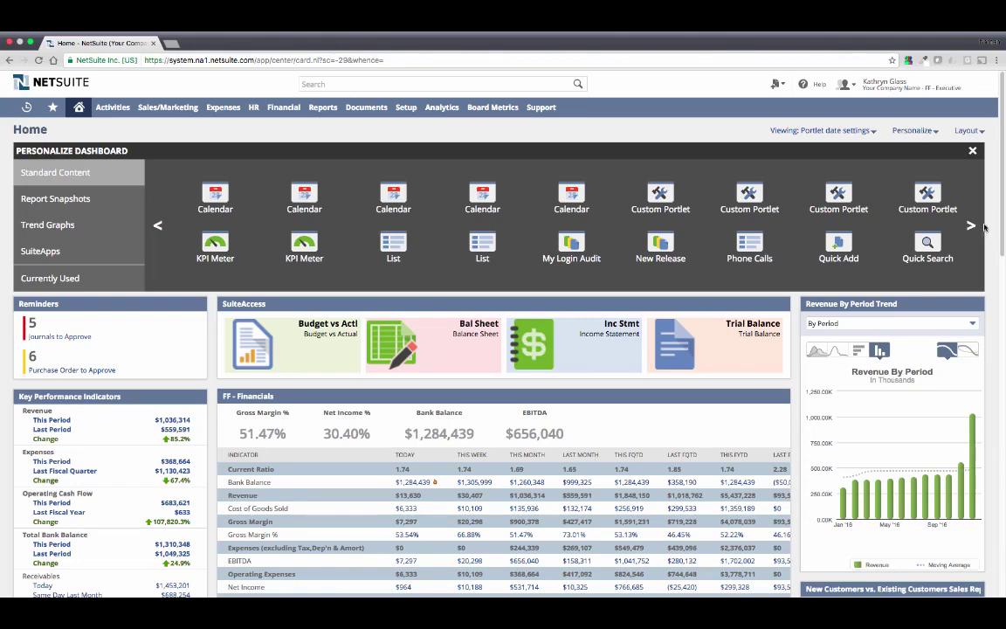
{"action": "left_click", "coordinate": [838, 196]}
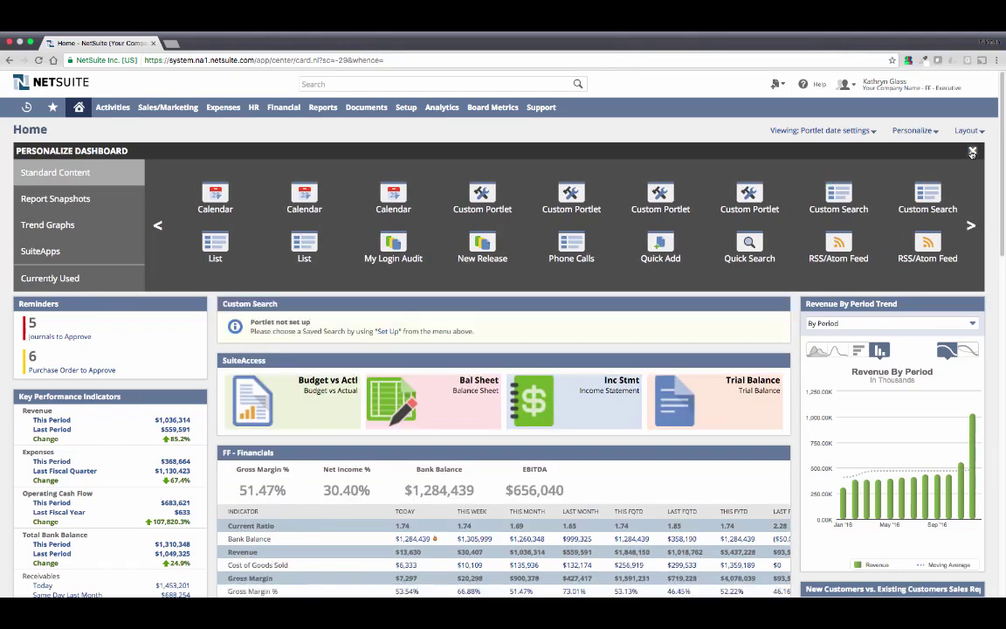
{"action": "left_click", "coordinate": [732, 140]}
- Set up the Custom Search portlet to show the Weekly Cash Projection saved search and save it
{"action": "left_click", "coordinate": [706, 149]}
{"action": "left_click", "coordinate": [691, 162]}
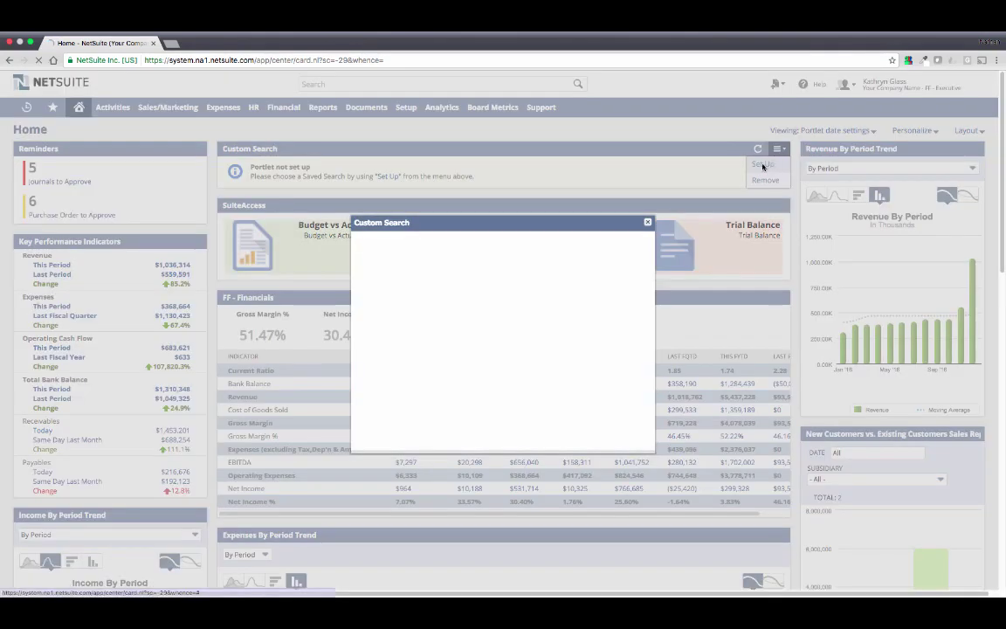
{"action": "left_click", "coordinate": [405, 295]}
{"action": "type", "text": "Weekly"}
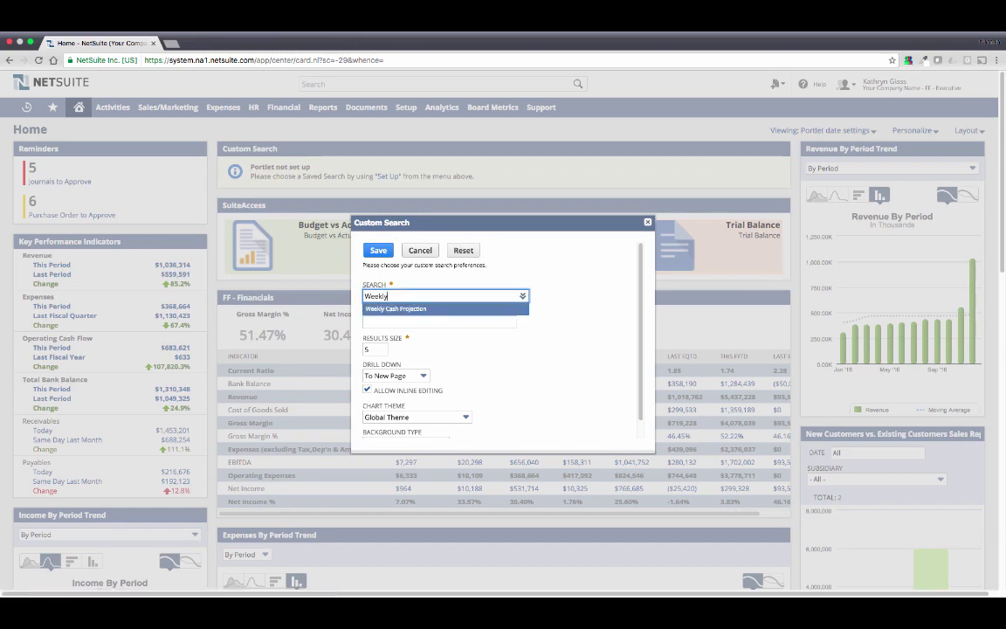
{"action": "key", "text": "Return"}
{"action": "left_click", "coordinate": [377, 252]}
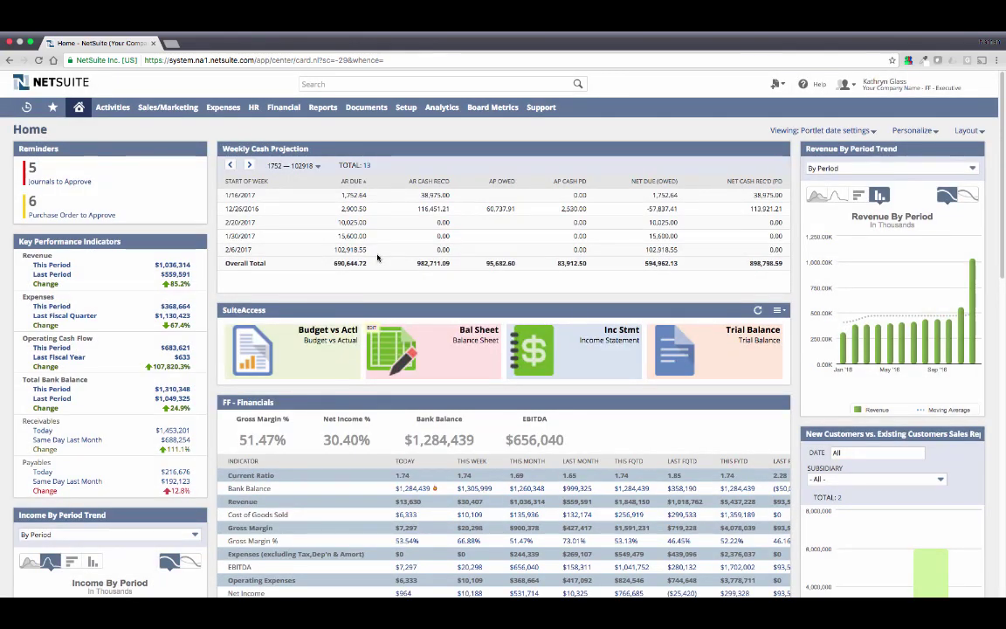
- Remove the Weekly Cash Projection portlet from the home dashboard and display the dashboard's layout options
{"action": "left_click", "coordinate": [776, 149]}
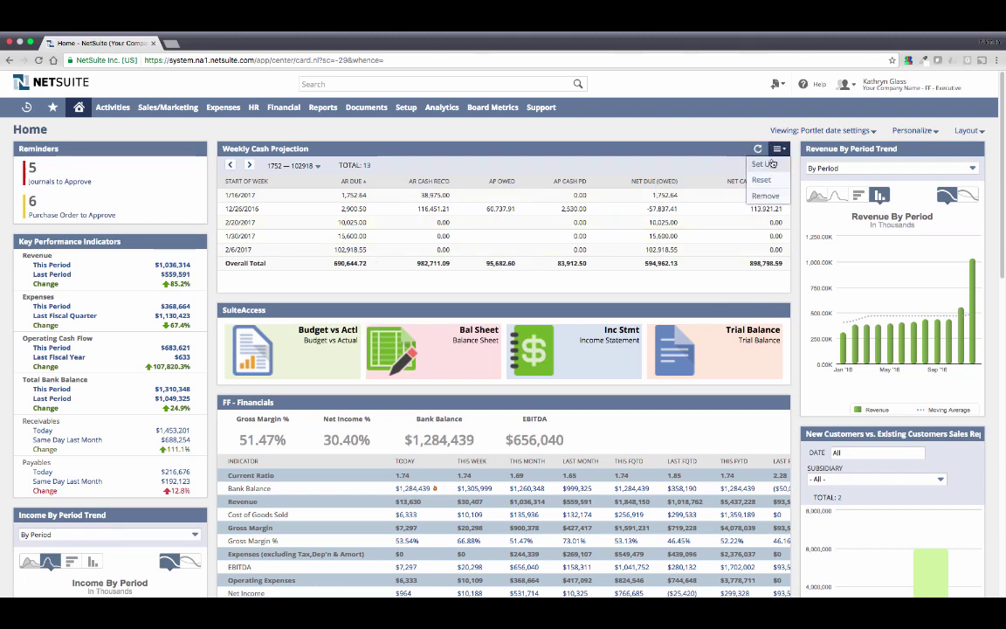
{"action": "left_click", "coordinate": [765, 195]}
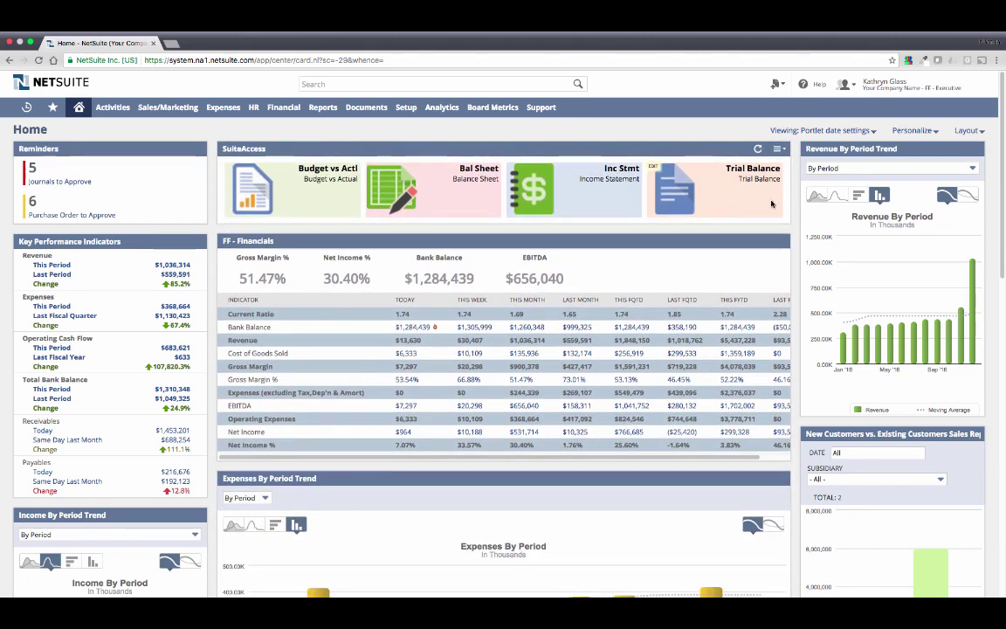
{"action": "left_click", "coordinate": [971, 131]}
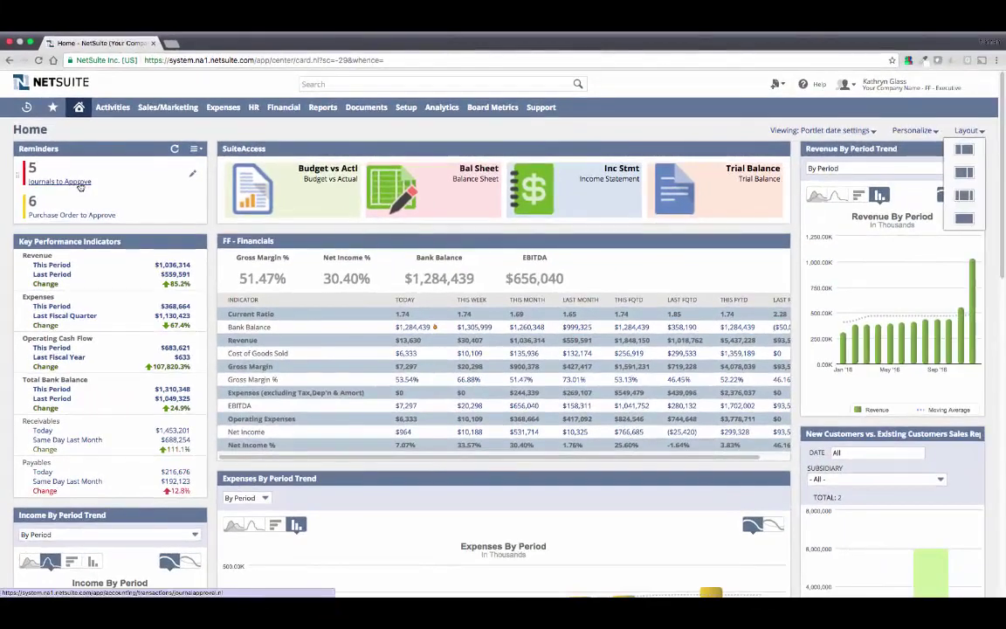
- Open the Journals to Approve reminder and the 11/30/2016 journal in new tabs, and review the journal's communication and system information
{"action": "left_click", "coordinate": [92, 194], "text": "super"}
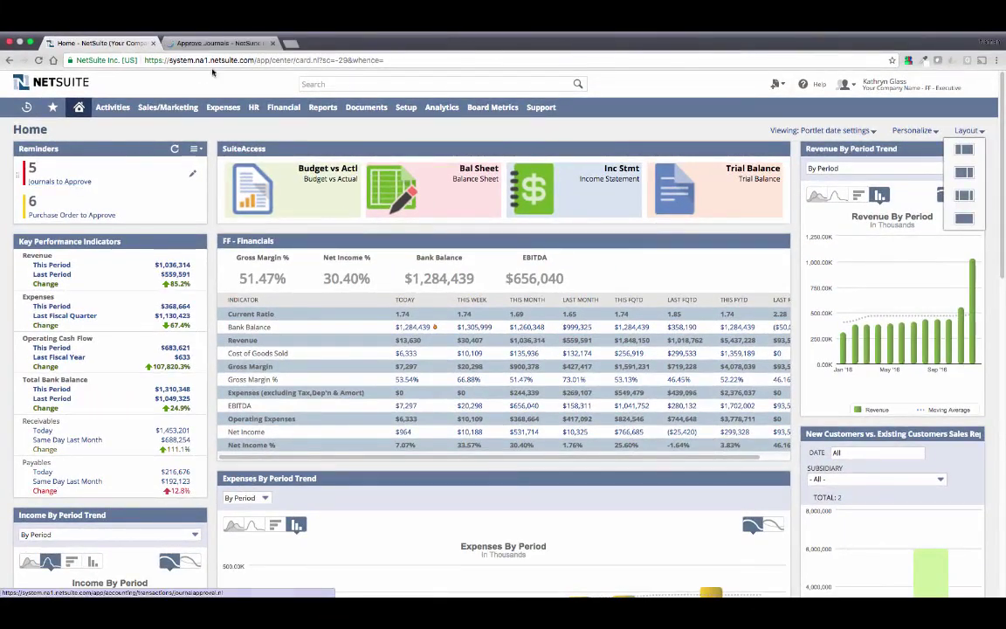
{"action": "left_click", "coordinate": [218, 44]}
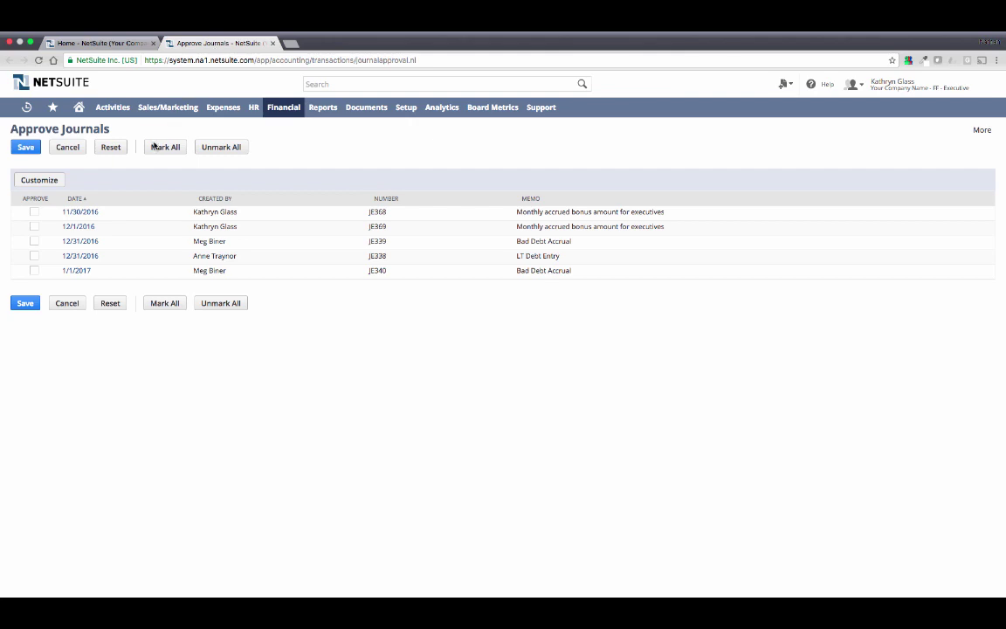
{"action": "left_click", "coordinate": [81, 212], "text": "super"}
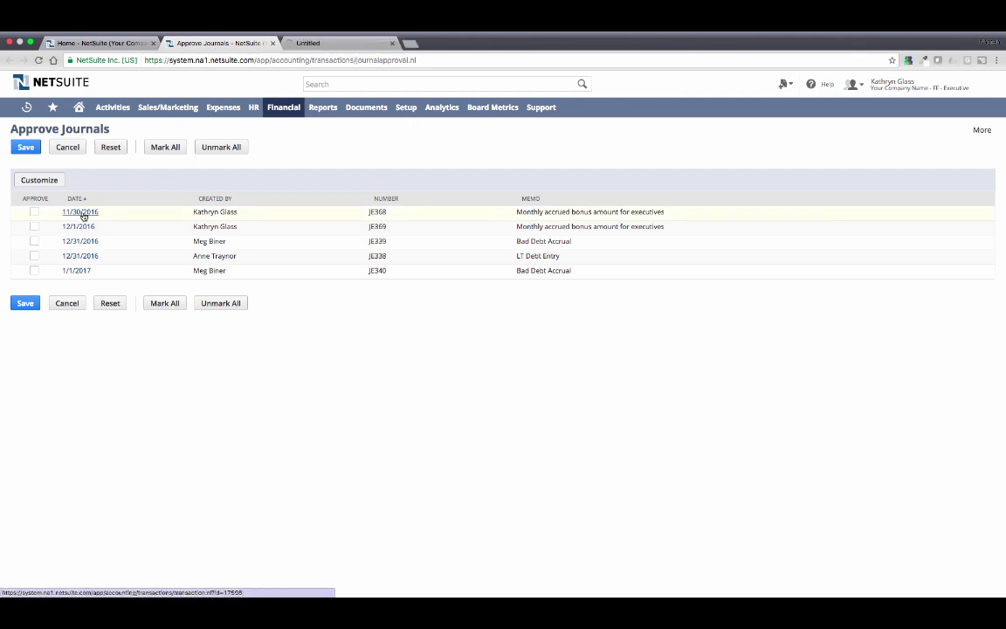
{"action": "left_click", "coordinate": [332, 42]}
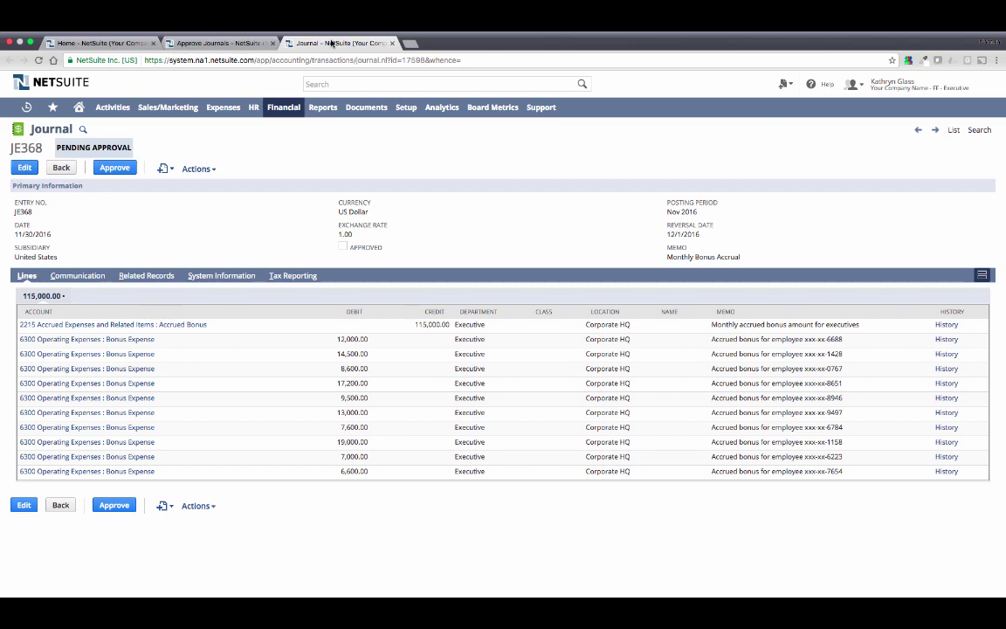
{"action": "left_click", "coordinate": [83, 277]}
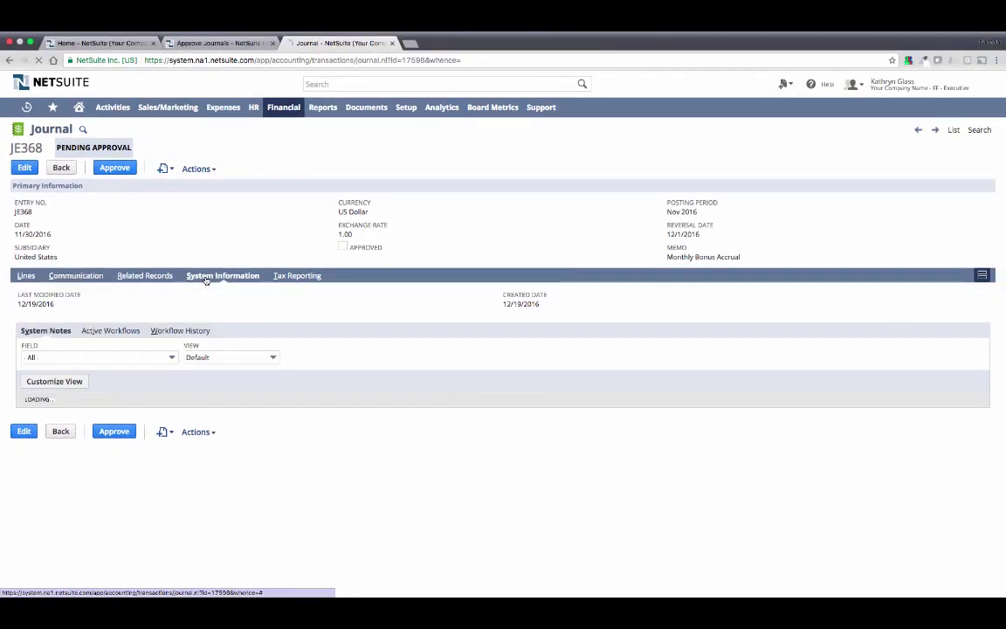
{"action": "left_click", "coordinate": [206, 277]}
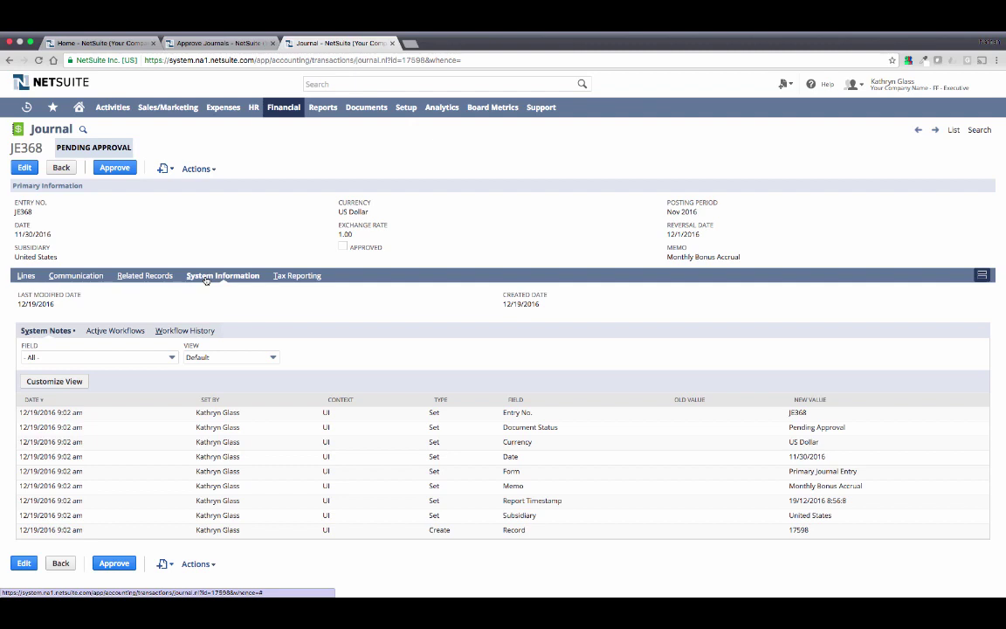
- Return to the Approve Journals list, mark all journal entries for approval and save
{"action": "left_click", "coordinate": [214, 43]}
{"action": "left_click", "coordinate": [166, 148]}
{"action": "left_click", "coordinate": [31, 149]}
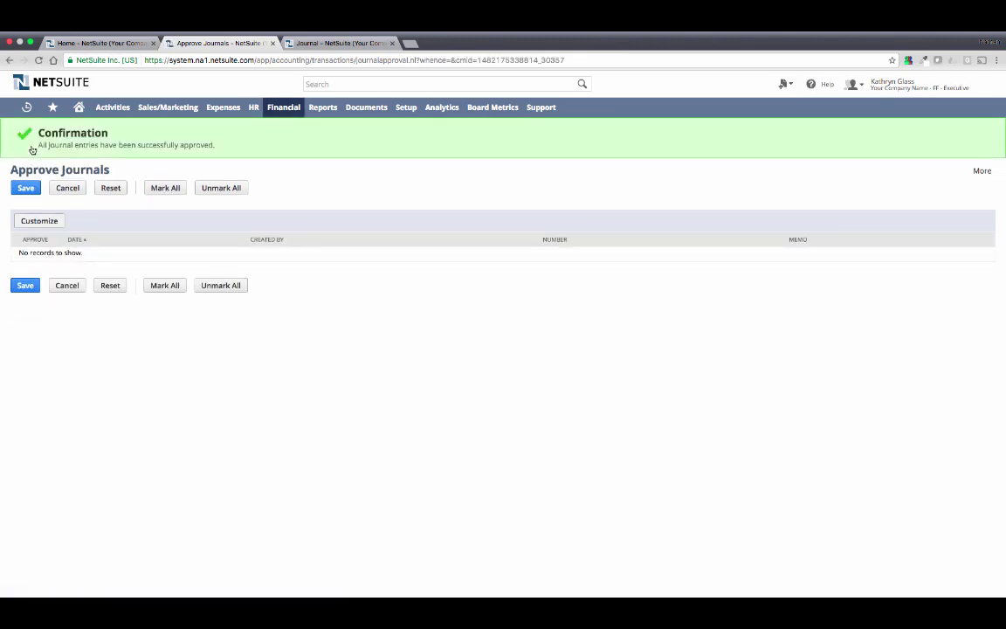
- Return to the home dashboard and refresh the Reminders and Key Performance Indicators portlets
{"action": "left_click", "coordinate": [103, 43]}
{"action": "left_click", "coordinate": [174, 150]}
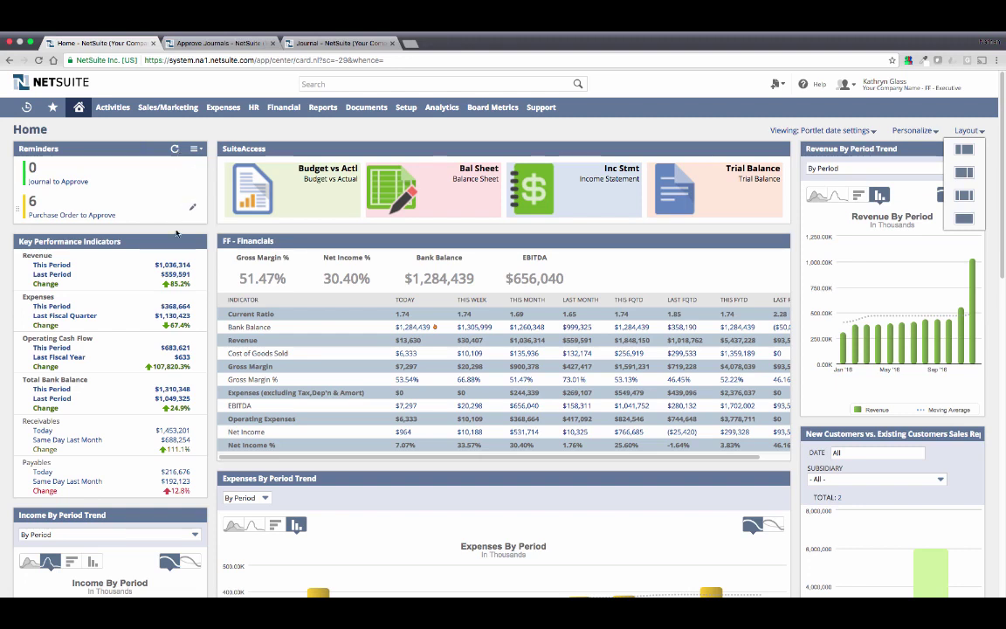
{"action": "mouse_move", "coordinate": [175, 242]}
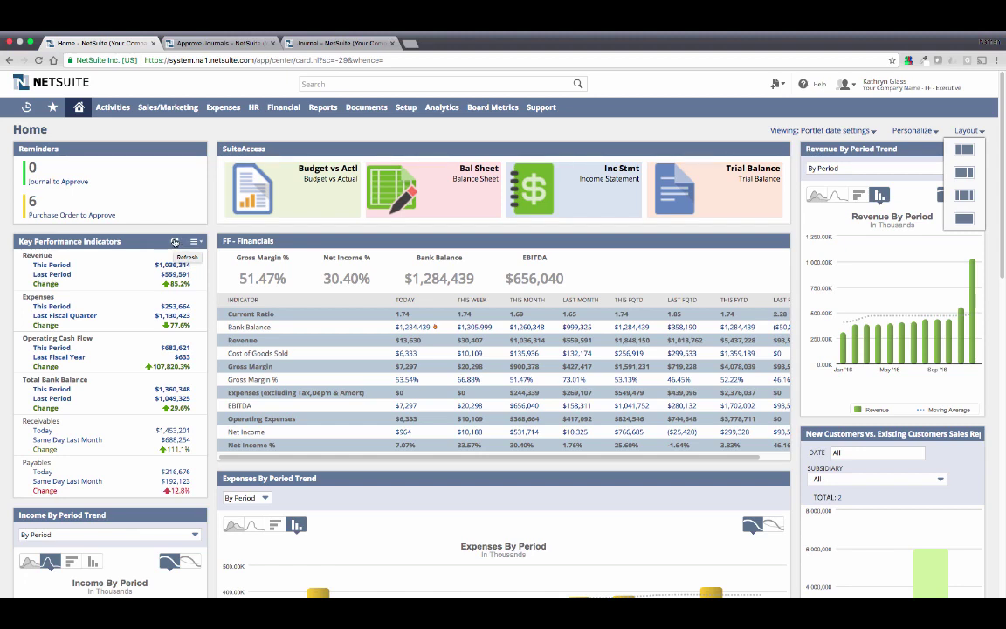
- Review the Key Performance Indicators setup without saving changes, and view the popup trend graph for Revenue
{"action": "left_click", "coordinate": [193, 241]}
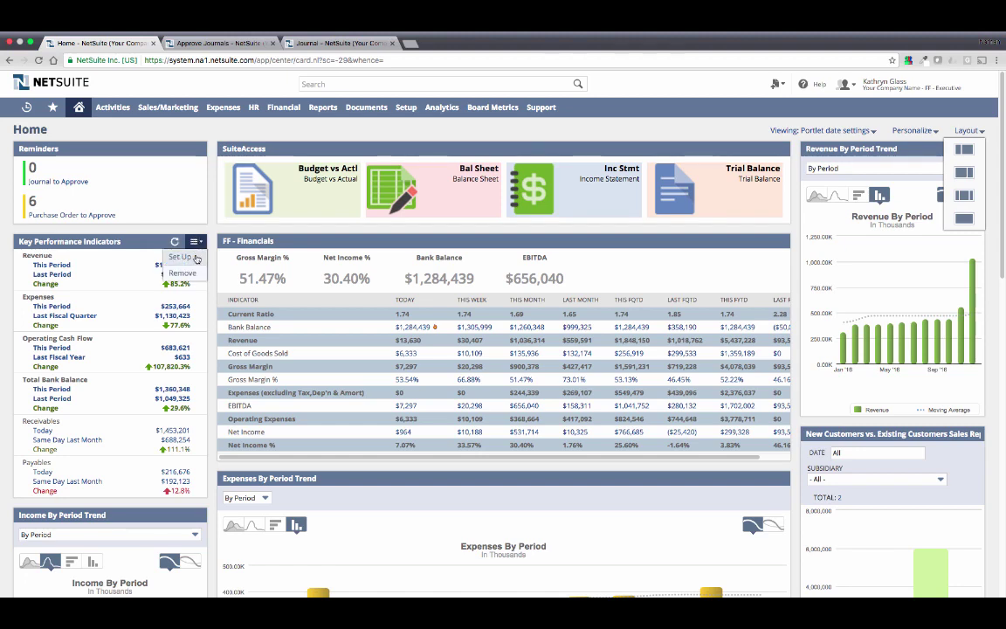
{"action": "left_click", "coordinate": [196, 258]}
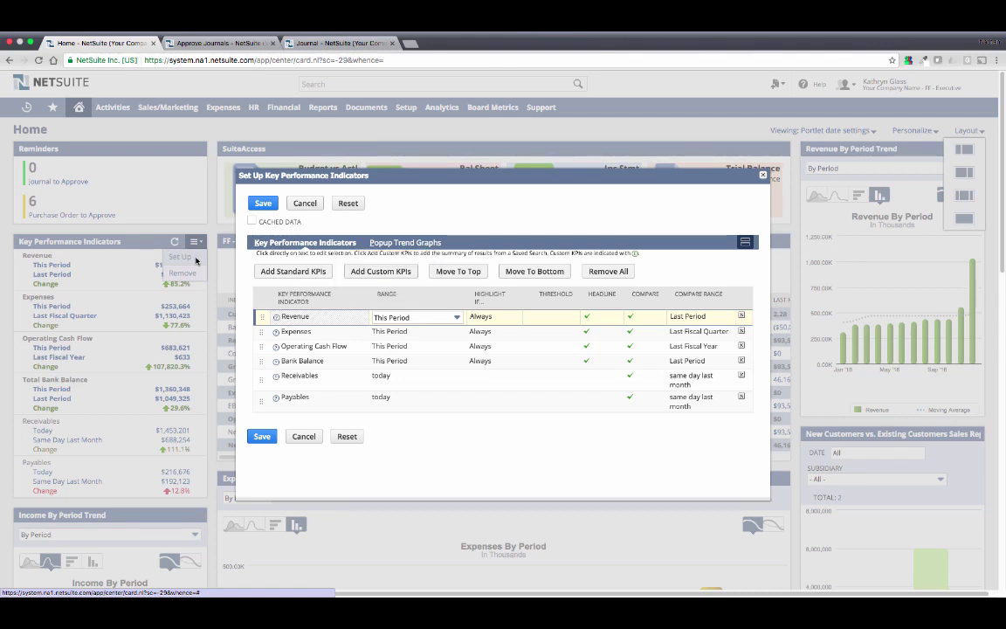
{"action": "left_click", "coordinate": [305, 202]}
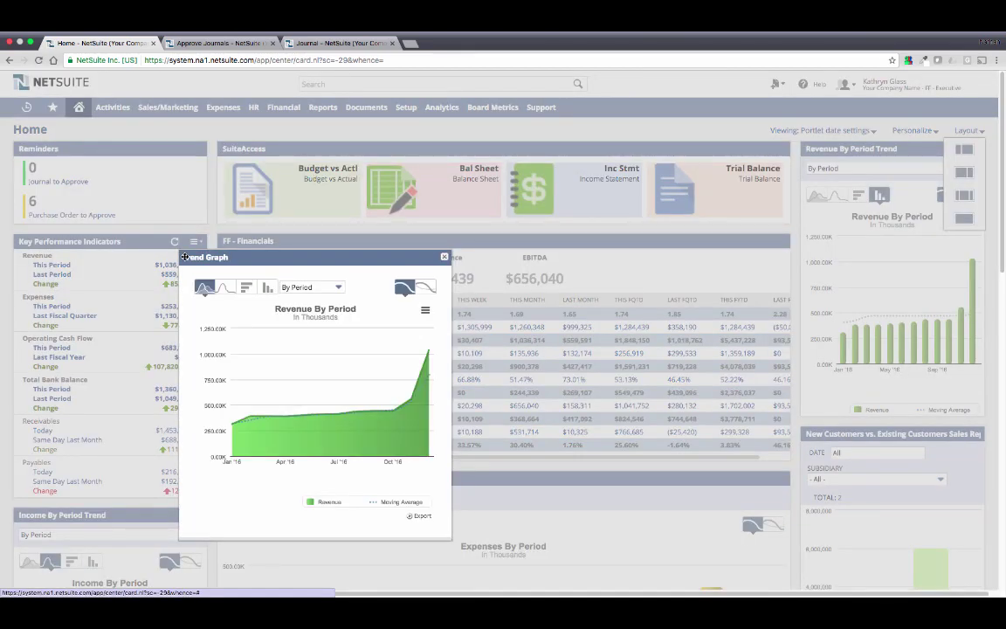
{"action": "left_click", "coordinate": [443, 256]}
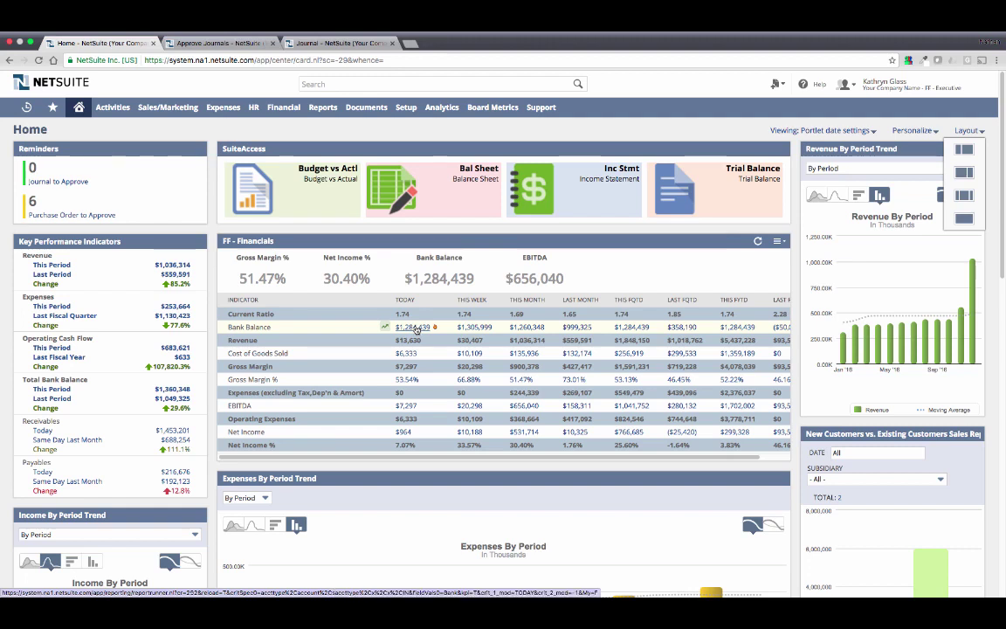
- Show the formula behind today's Current Ratio in FF - Financials and open its Payables figure as an A/P Aging Summary in a new tab
{"action": "mouse_move", "coordinate": [402, 314]}
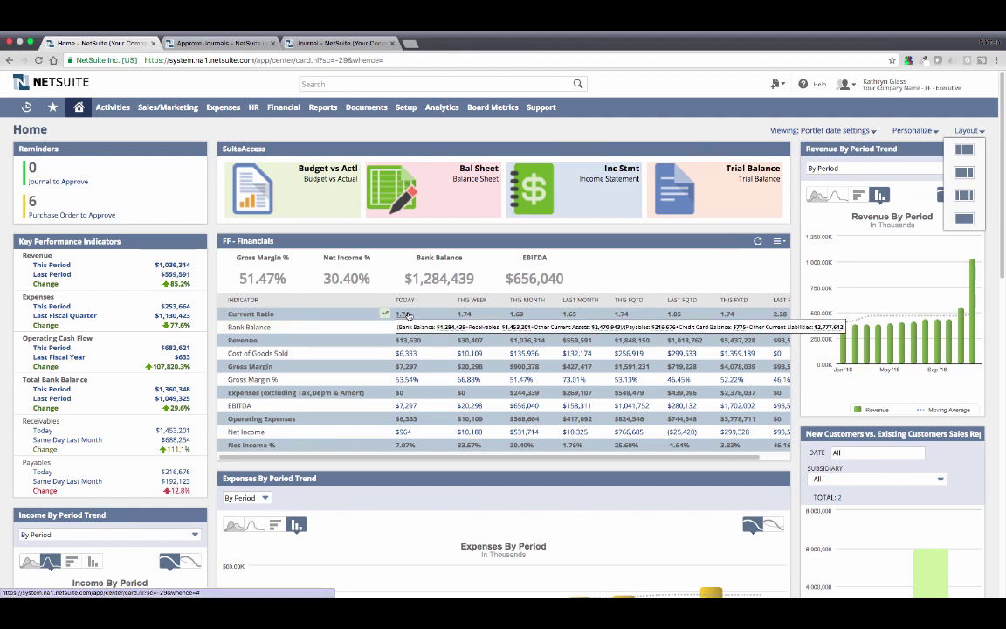
{"action": "left_click", "coordinate": [669, 329]}
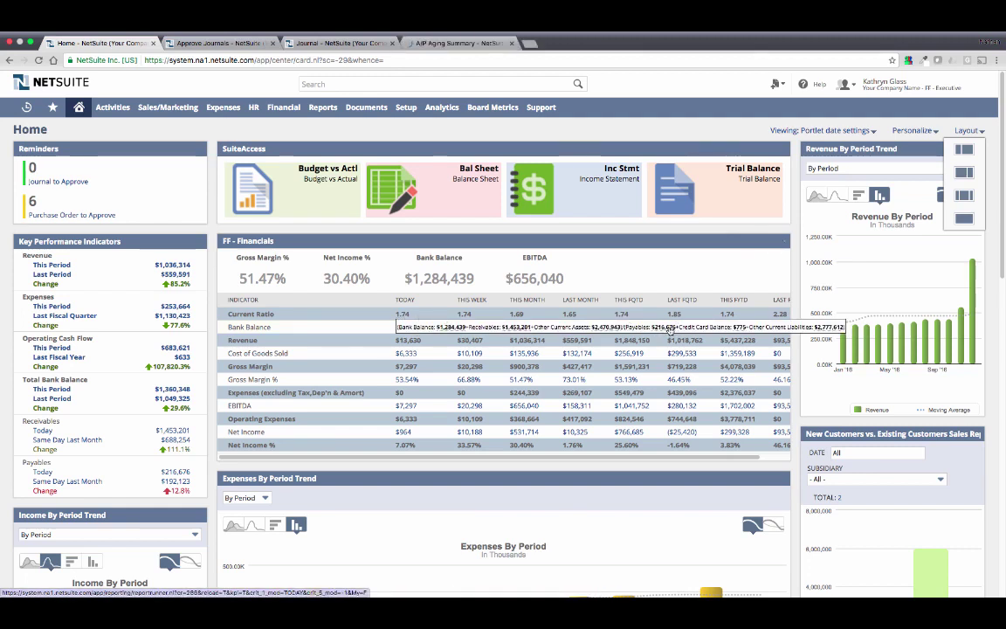
{"action": "left_click", "coordinate": [438, 44]}
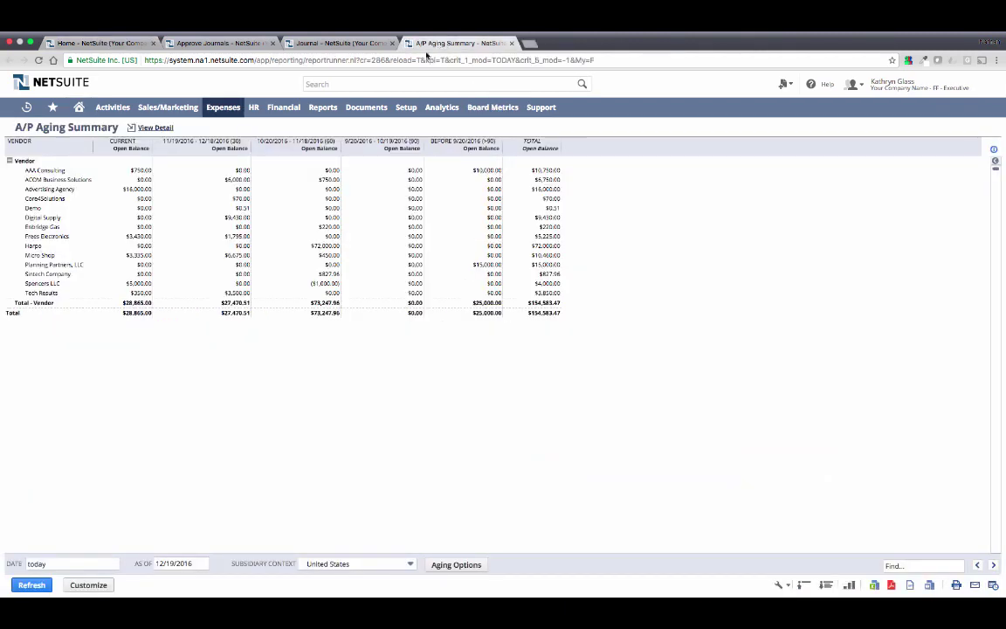
- Drill from Advertising Agency's current open balance down to bill 743 and view its attached file Advertising Agency Invoice 743.pdf
{"action": "left_click", "coordinate": [133, 190]}
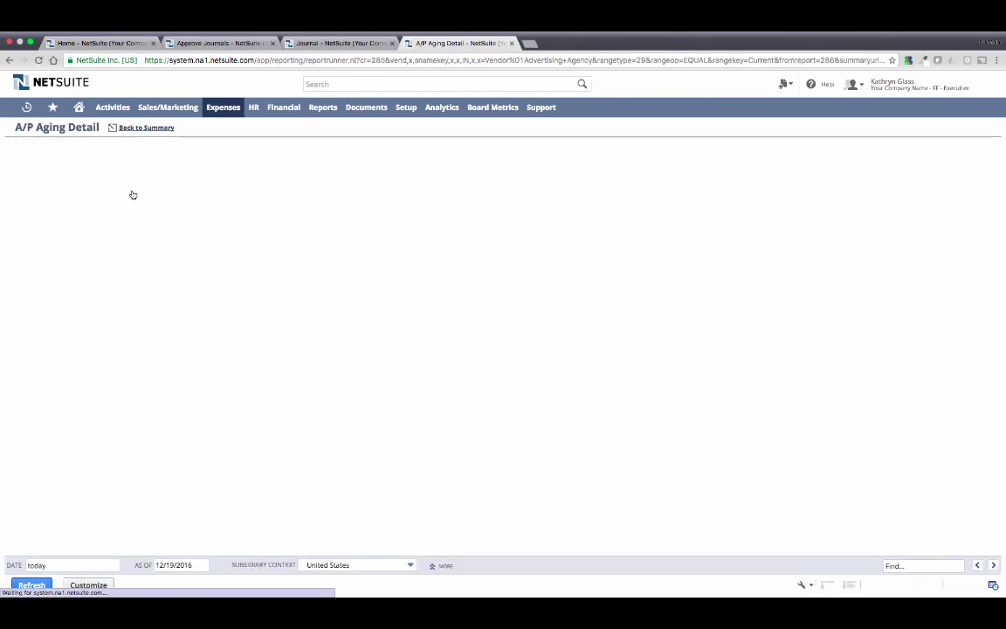
{"action": "left_click", "coordinate": [98, 173]}
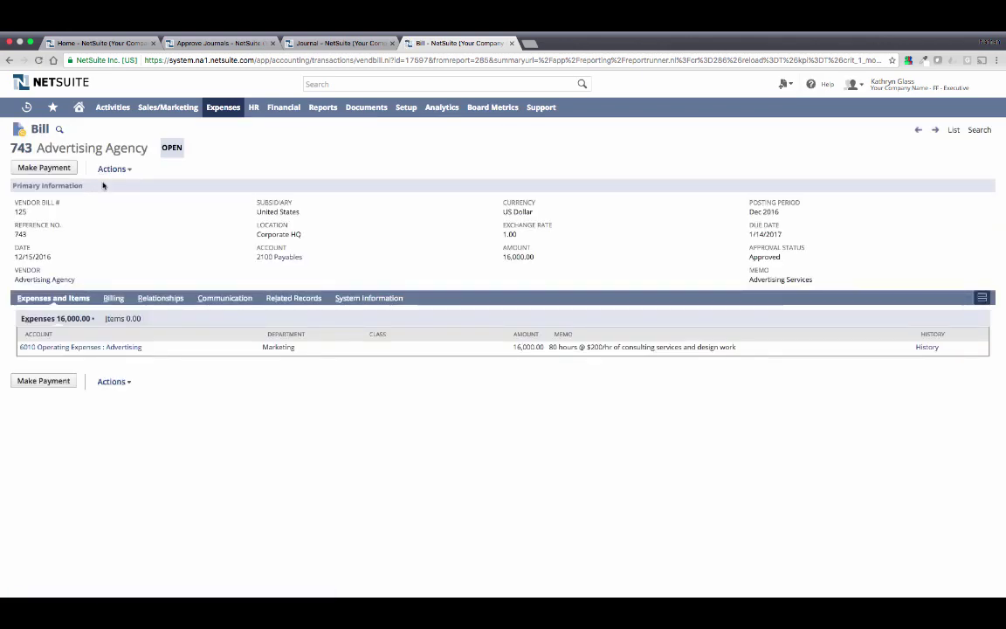
{"action": "left_click", "coordinate": [223, 298]}
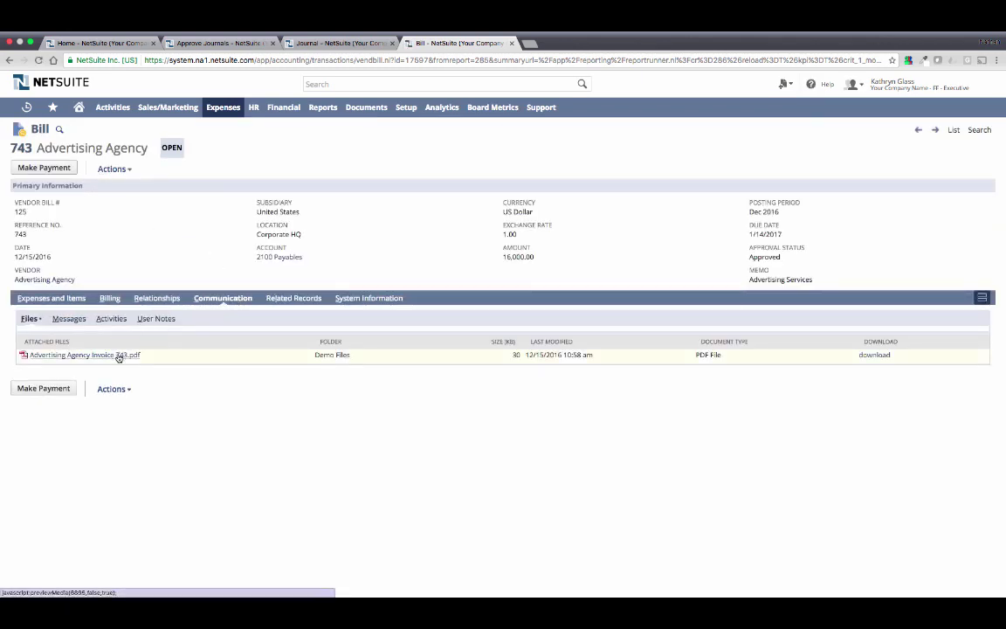
{"action": "left_click", "coordinate": [117, 355]}
{"action": "left_click", "coordinate": [631, 43]}
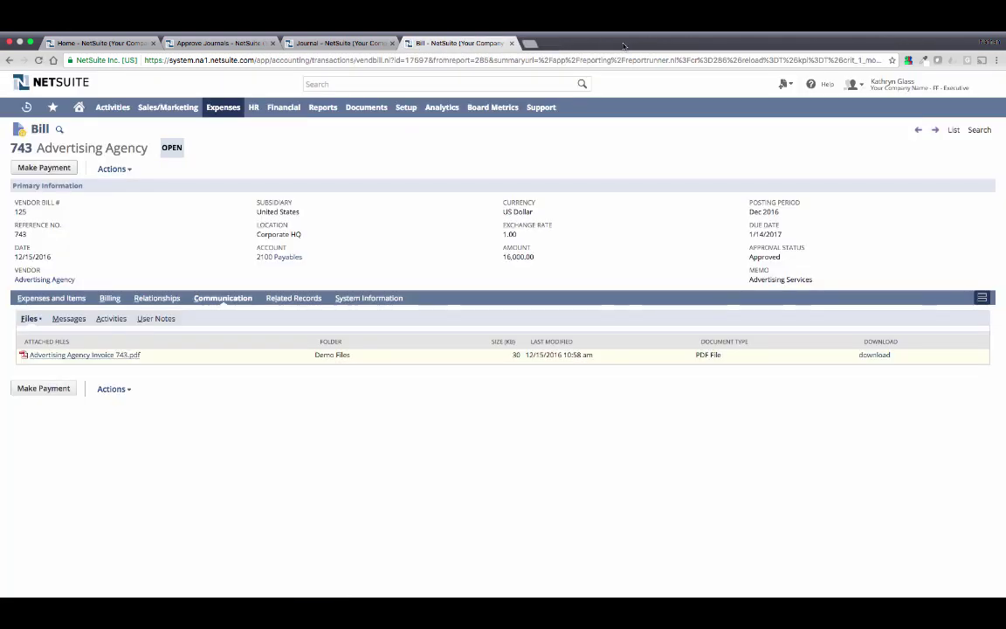
- Close the Bill, Journal and Approve Journals tabs, leaving only the home dashboard open
{"action": "left_click", "coordinate": [512, 43]}
{"action": "left_click", "coordinate": [392, 43]}
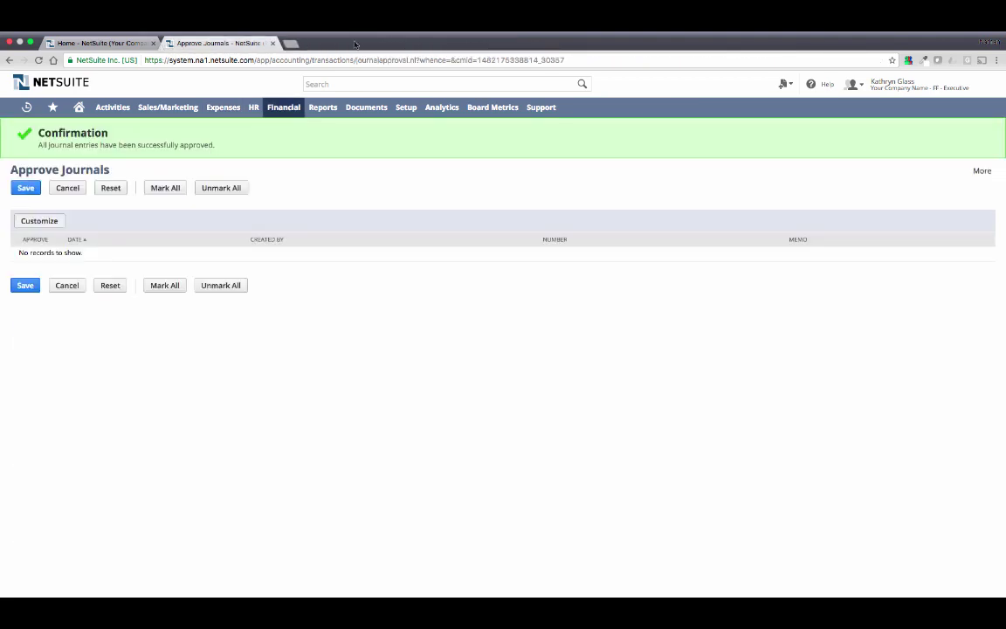
{"action": "left_click", "coordinate": [263, 44]}
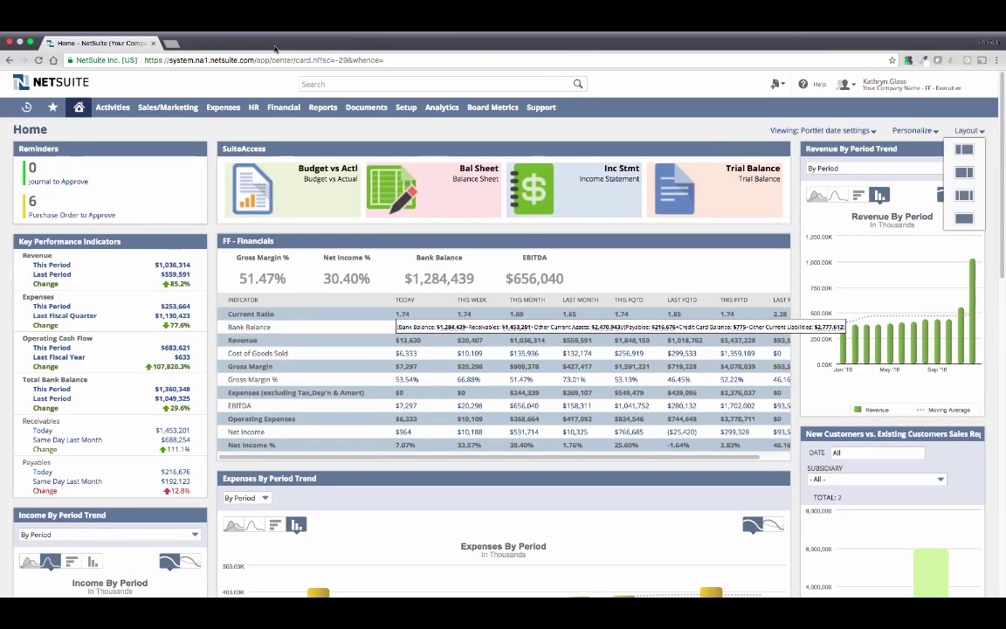
- Open the Analytics and Board Metrics dashboards in new tabs and view each one
{"action": "left_click", "coordinate": [442, 107], "text": "super"}
{"action": "left_click", "coordinate": [491, 107], "text": "super"}
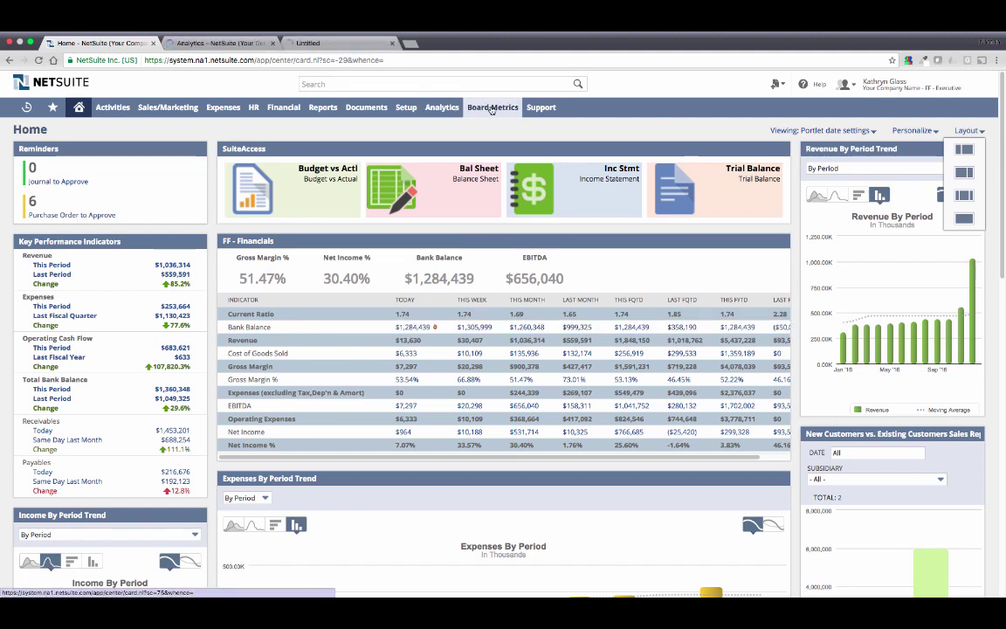
{"action": "left_click", "coordinate": [228, 43]}
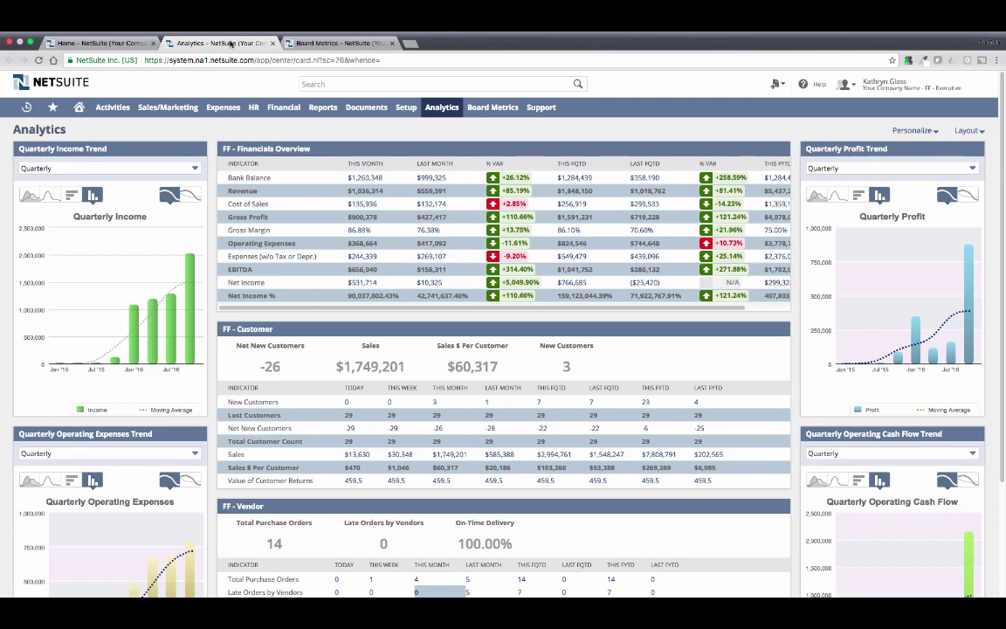
{"action": "left_click", "coordinate": [349, 44]}
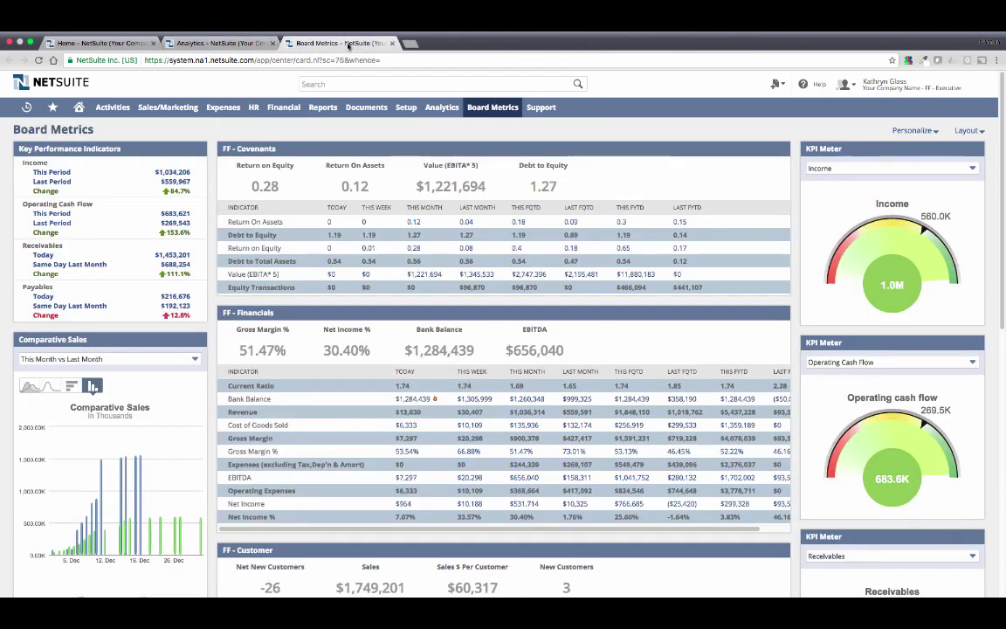